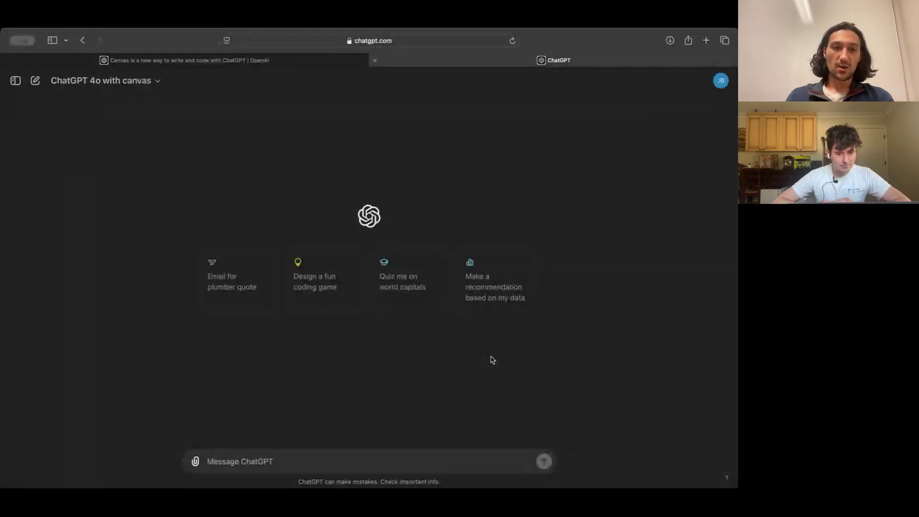
# Confirm GPT-4o with canvas as the model in the model list.
pyautogui.click(126, 86)
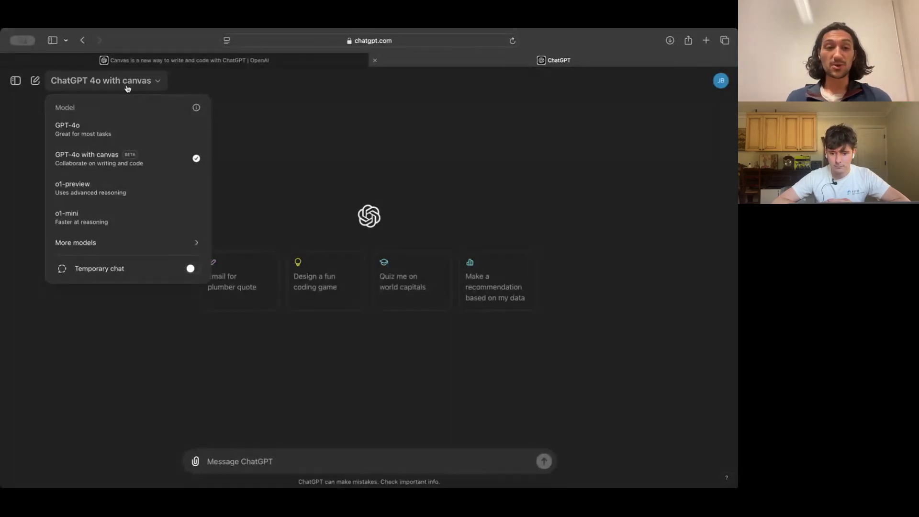
pyautogui.click(117, 167)
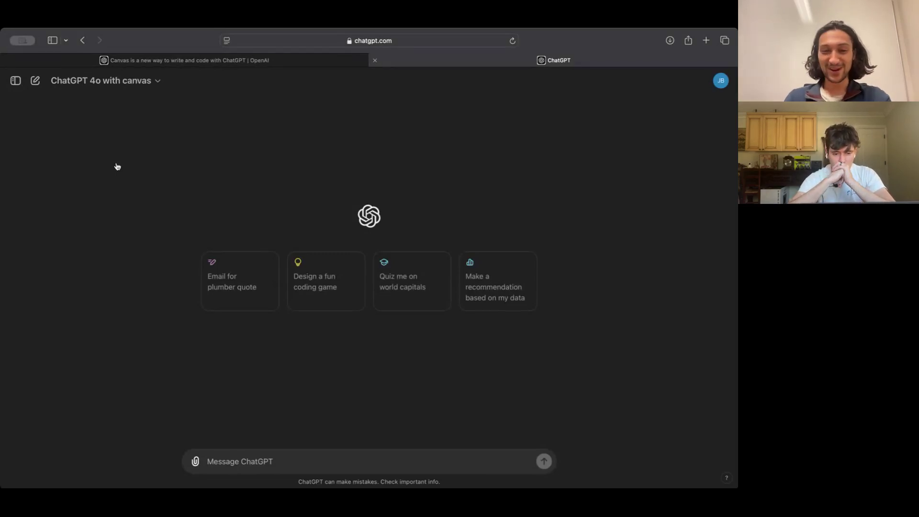
# Send the pasted prompt asking for a blog post about the most exciting AI tools.
pyautogui.click(228, 460)
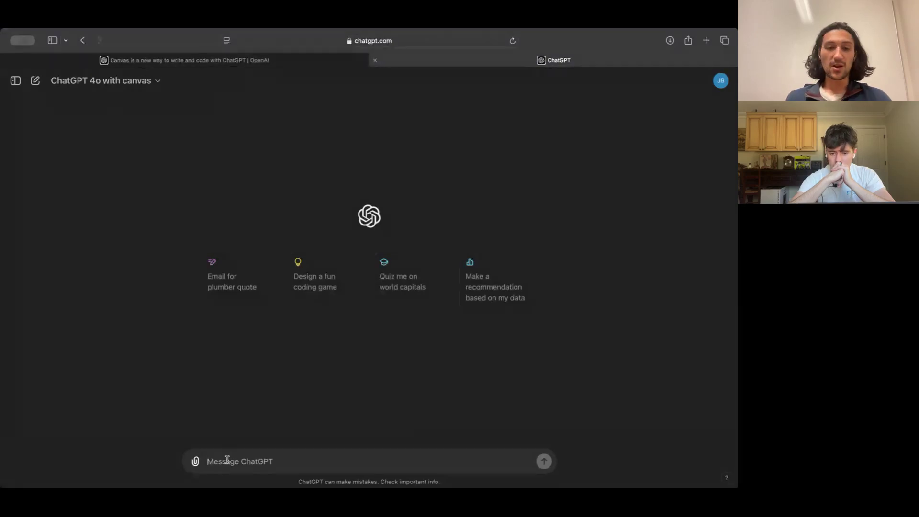
pyautogui.write('write a blog post about the most exciting AI tools')
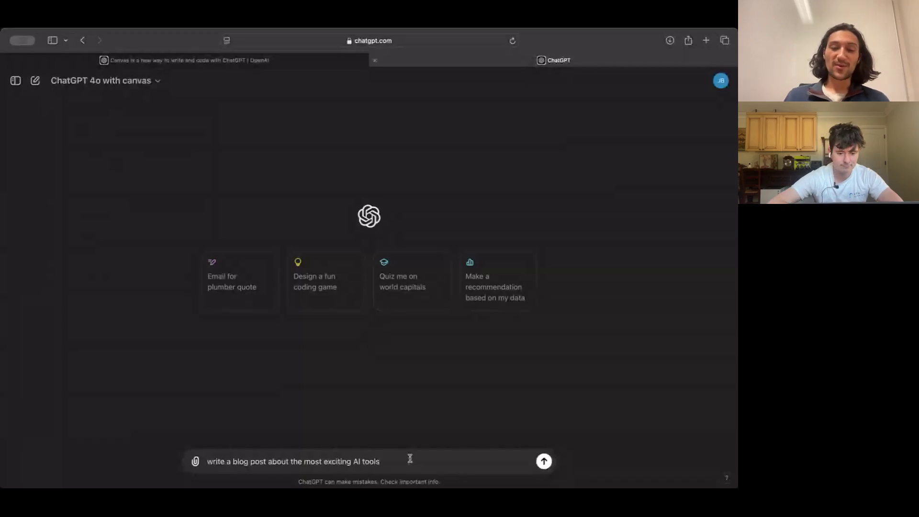
pyautogui.click(545, 461)
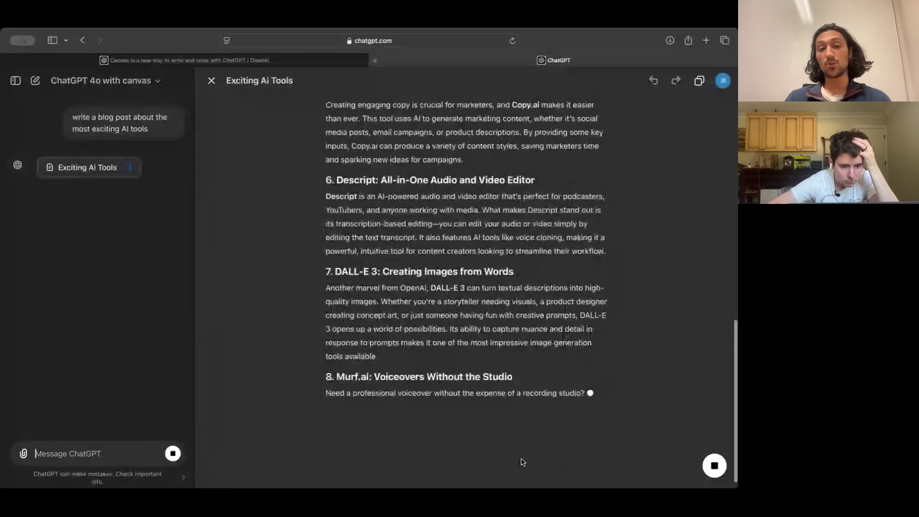
pyautogui.scroll(10, 317, 310)
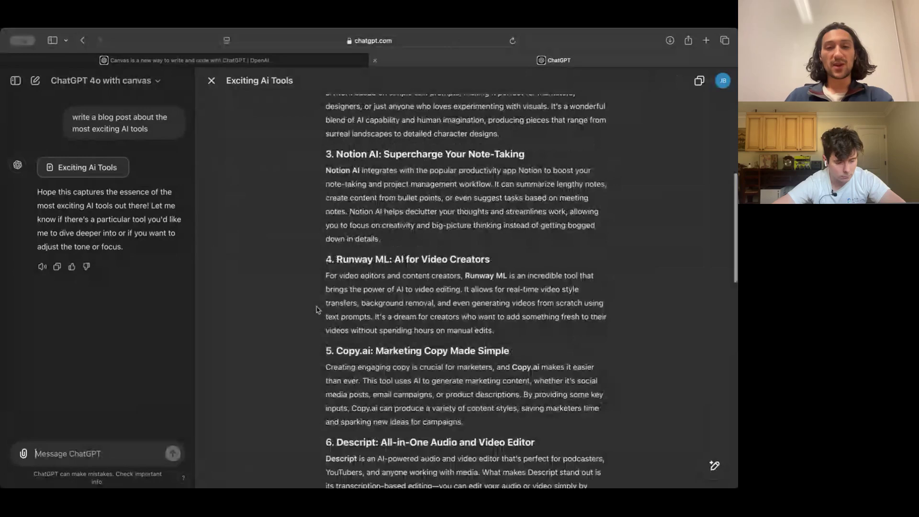
pyautogui.scroll(5, 316, 310)
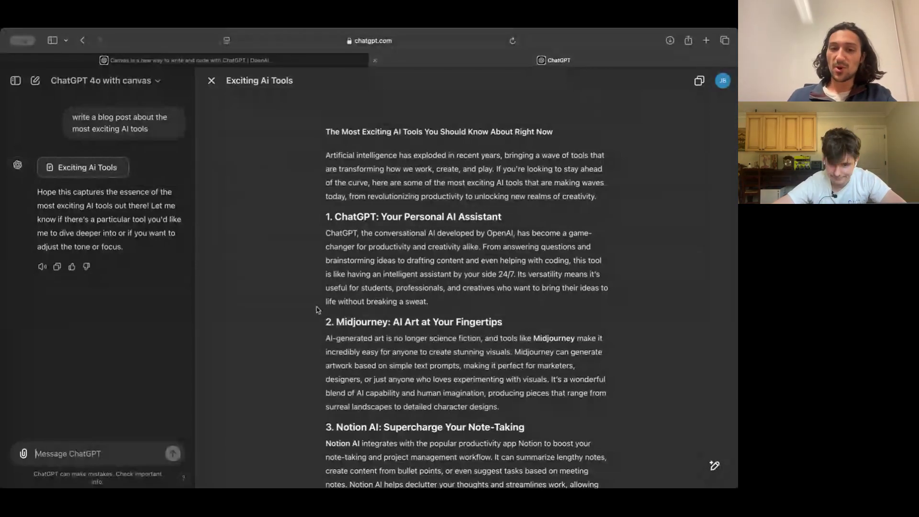
pyautogui.scroll(-2, 316, 310)
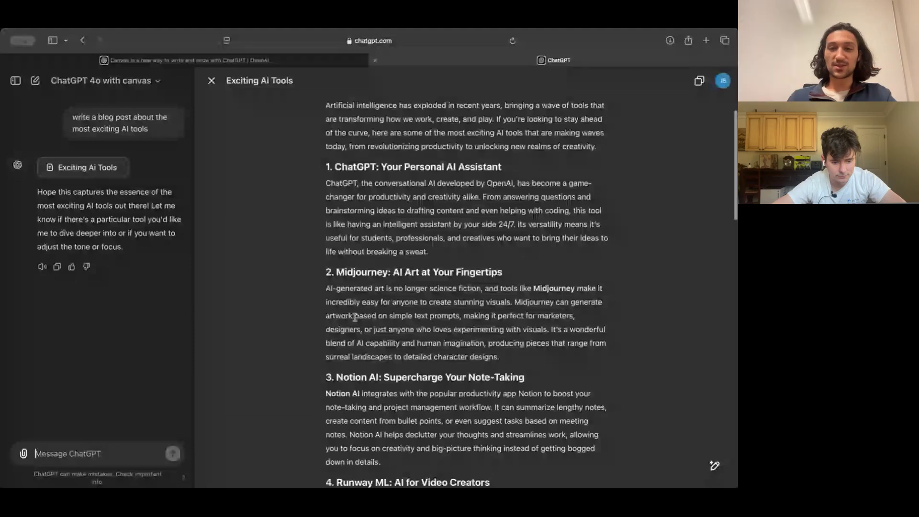
pyautogui.scroll(-1, 355, 316)
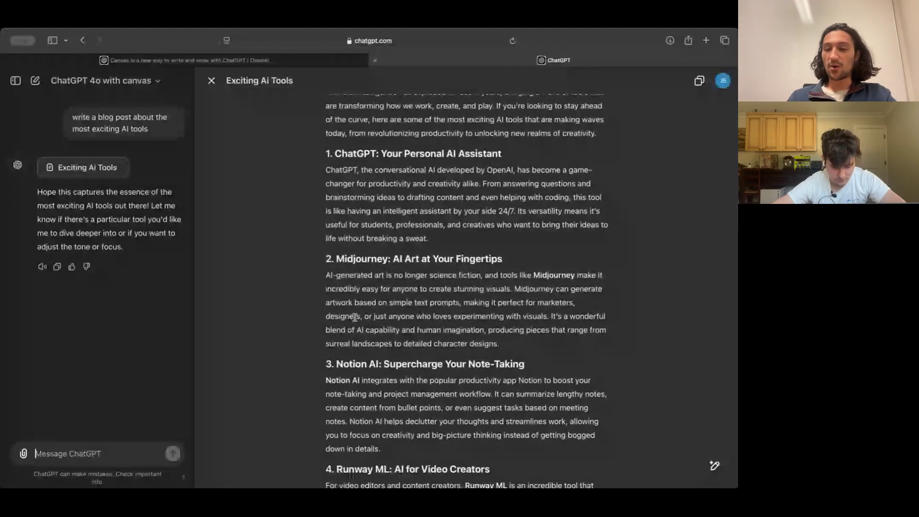
pyautogui.scroll(-1, 622, 362)
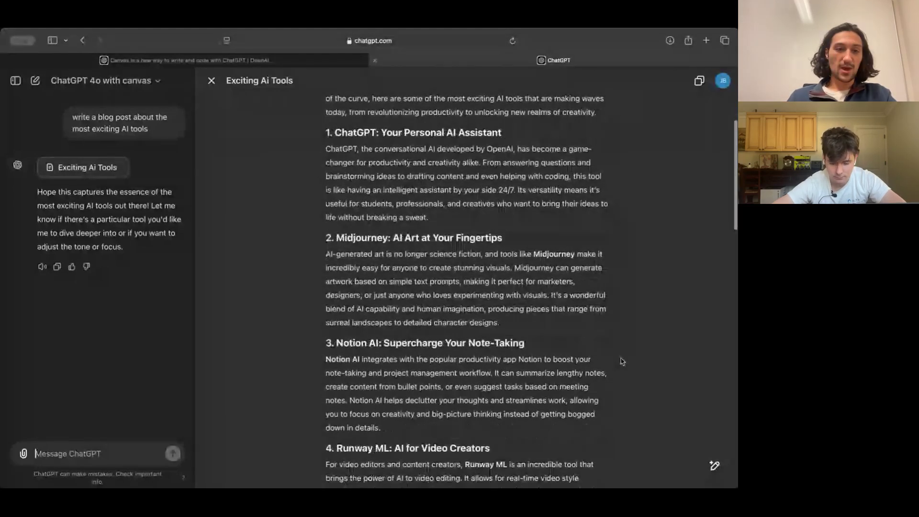
pyautogui.moveTo(714, 465)
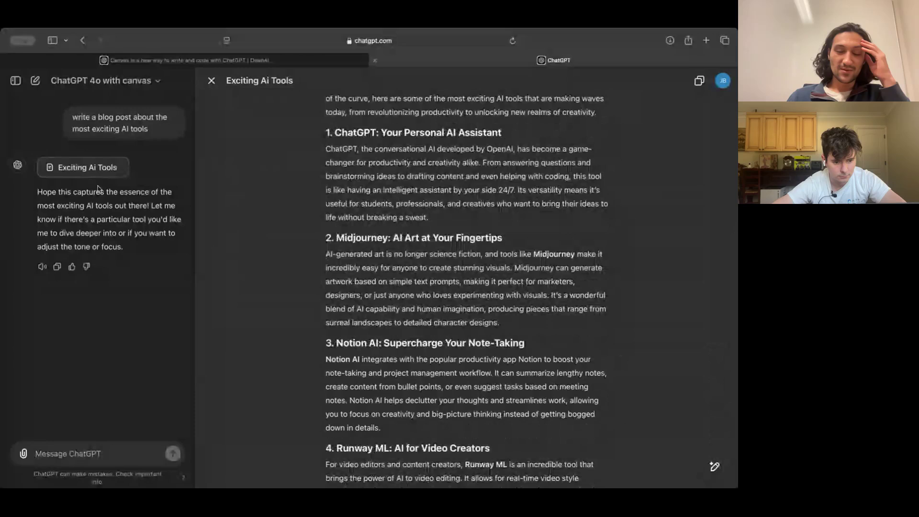
pyautogui.scroll(-5, 227, 257)
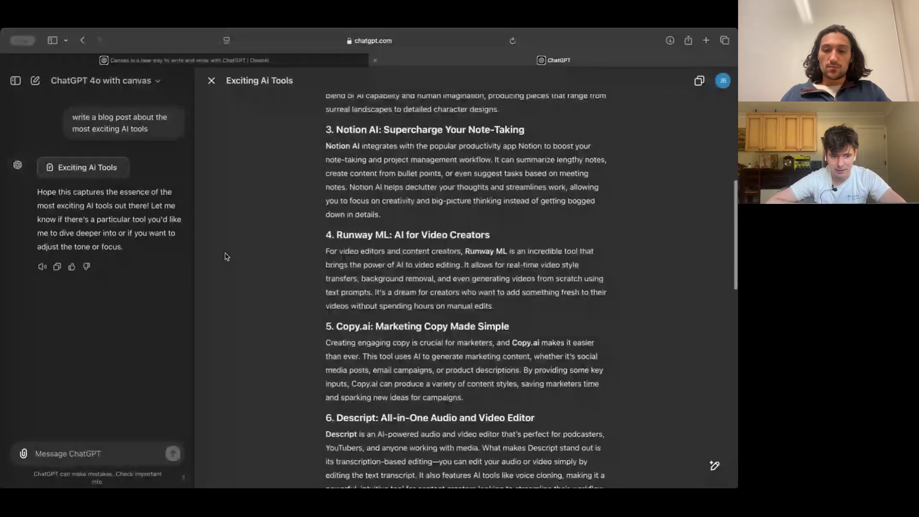
pyautogui.scroll(-3, 226, 257)
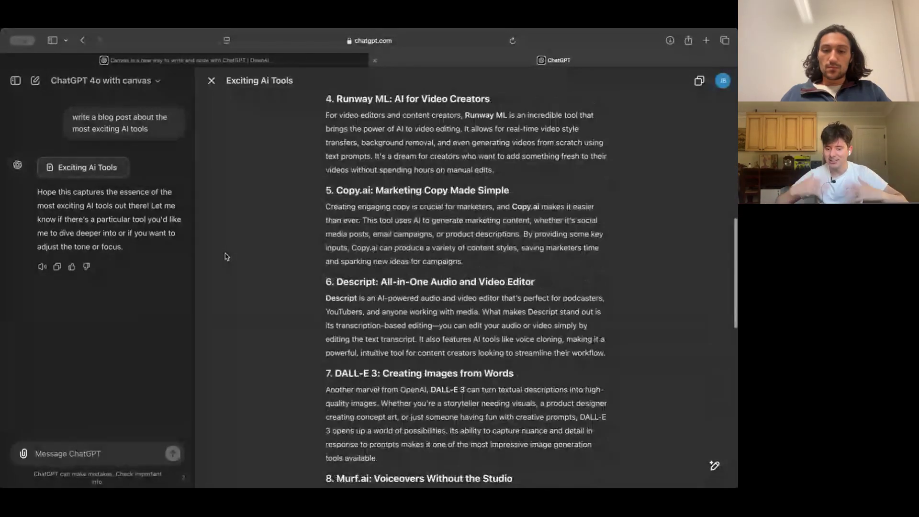
pyautogui.scroll(-3, 227, 258)
pyautogui.scroll(-2, 227, 257)
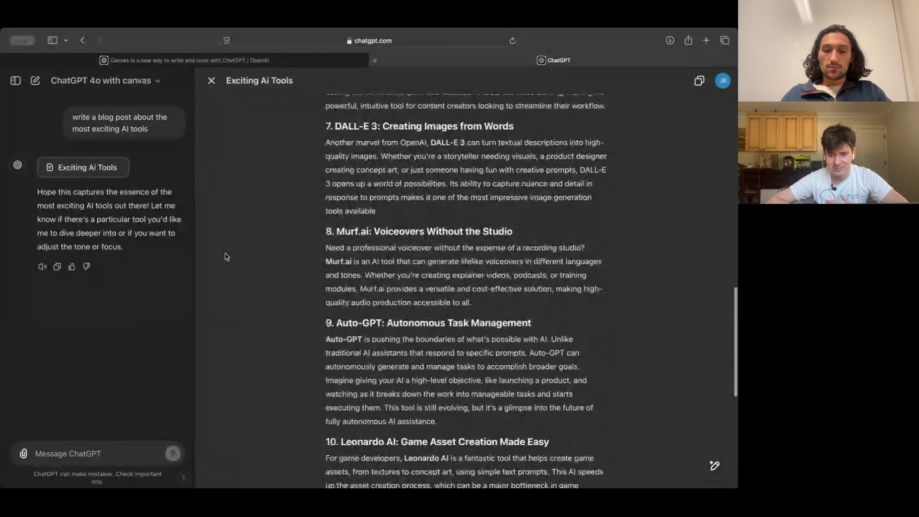
pyautogui.scroll(-2, 226, 257)
pyautogui.scroll(-2, 226, 257)
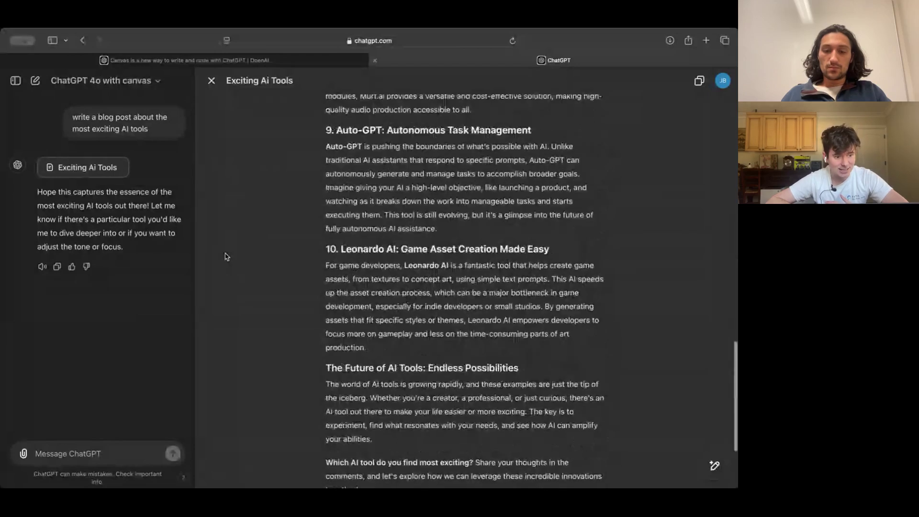
pyautogui.scroll(-2, 226, 257)
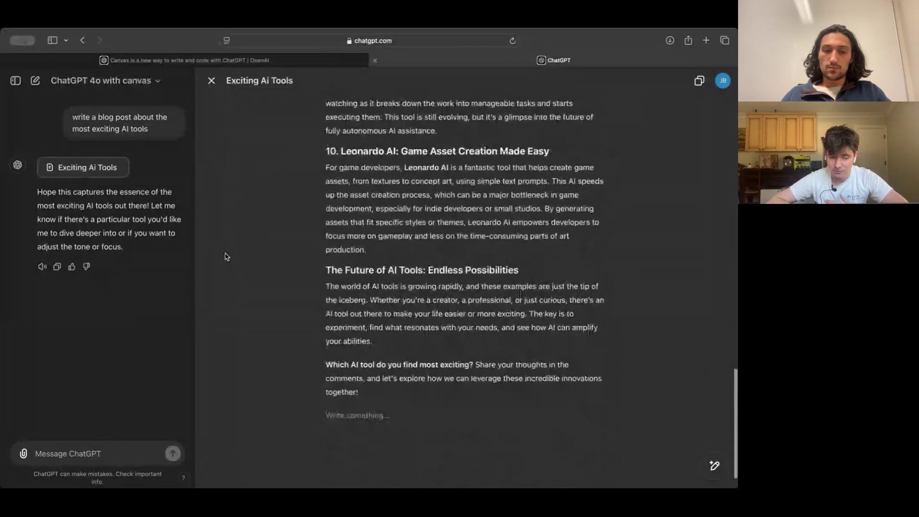
pyautogui.scroll(-1, 227, 257)
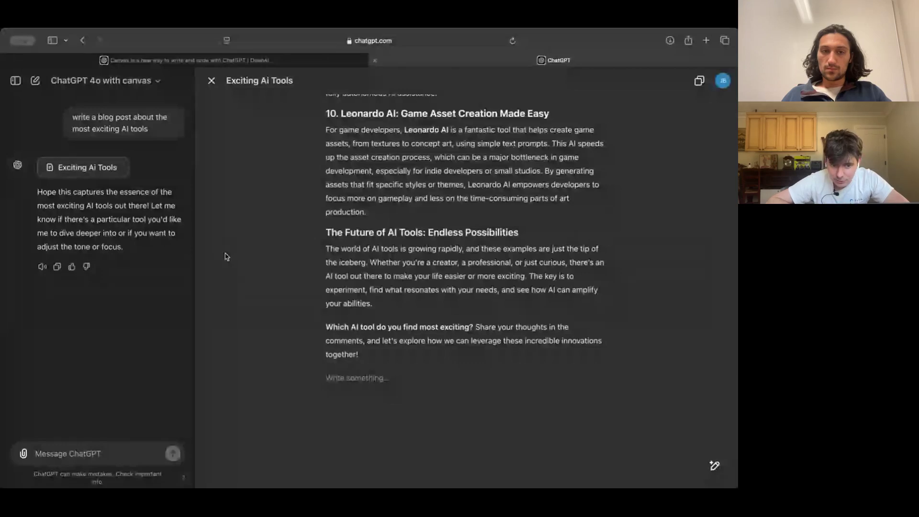
pyautogui.scroll(1, 278, 204)
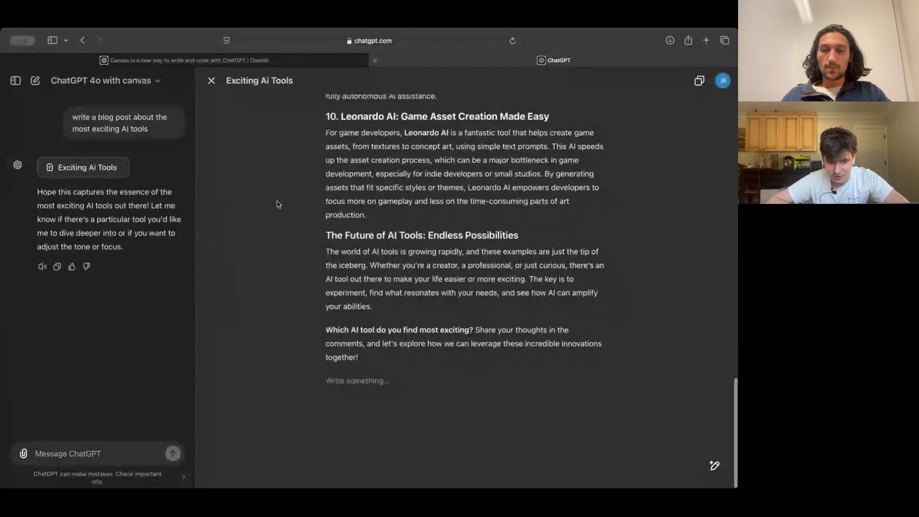
pyautogui.scroll(2, 278, 204)
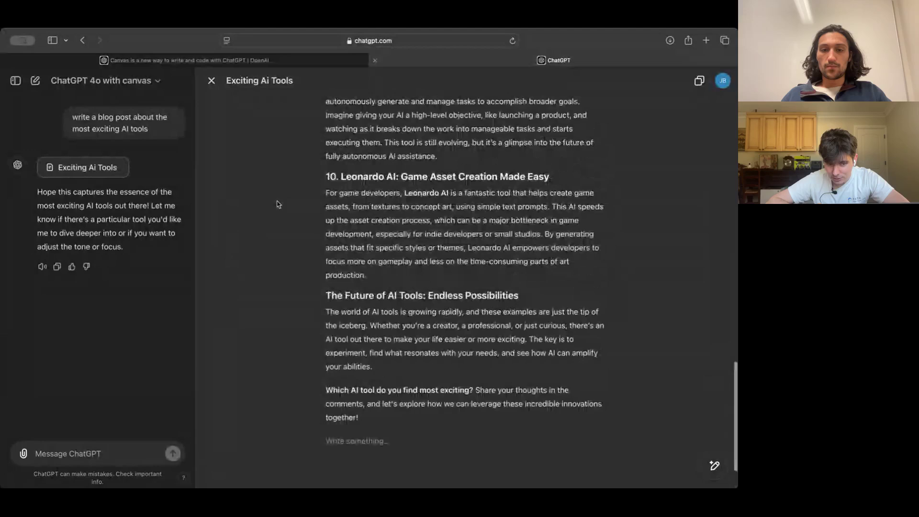
pyautogui.scroll(10, 279, 204)
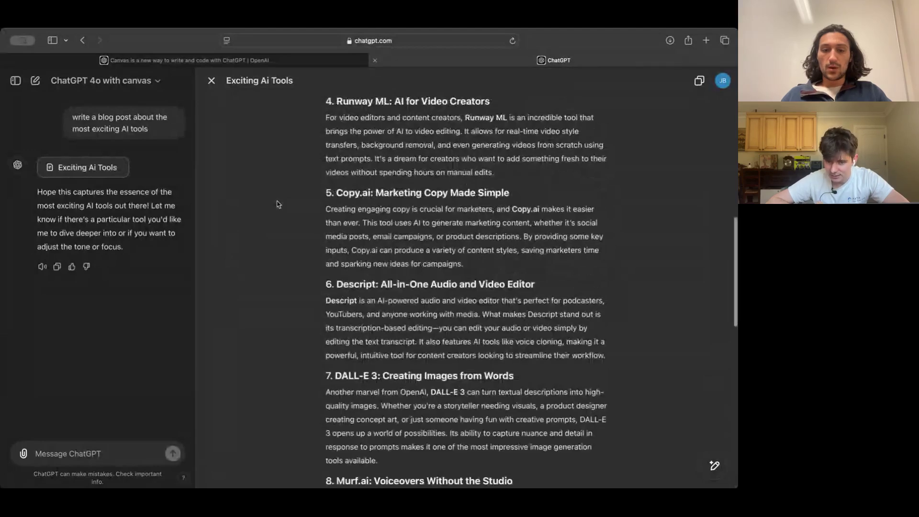
pyautogui.scroll(-4, 278, 204)
pyautogui.scroll(-10, 366, 378)
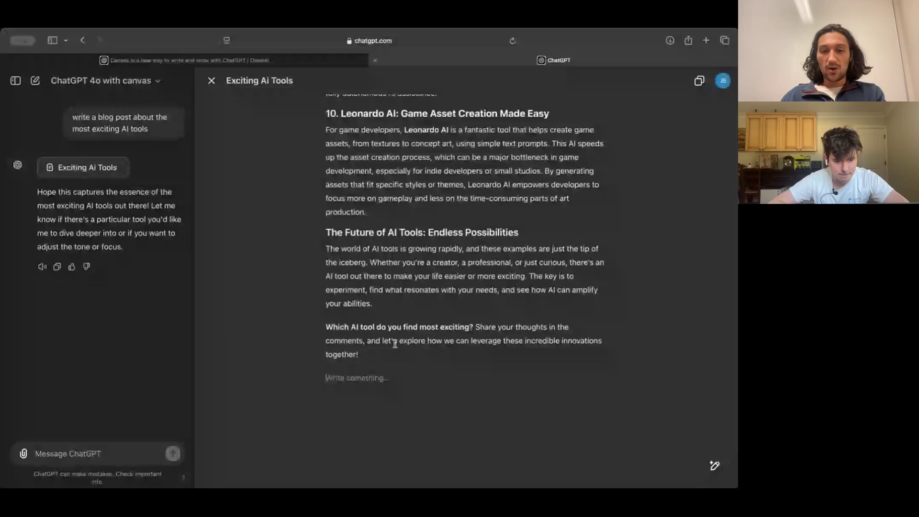
# Select the paragraph under the section 1 heading 'ChatGPT: Your Personal AI Assistant'.
pyautogui.click(343, 378)
pyautogui.scroll(1, 366, 334)
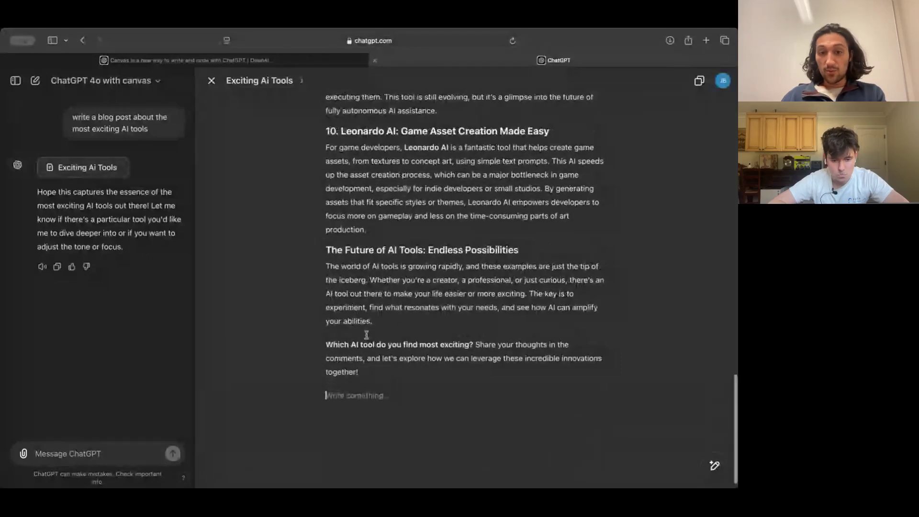
pyautogui.moveTo(363, 294); pyautogui.dragTo(340, 260)
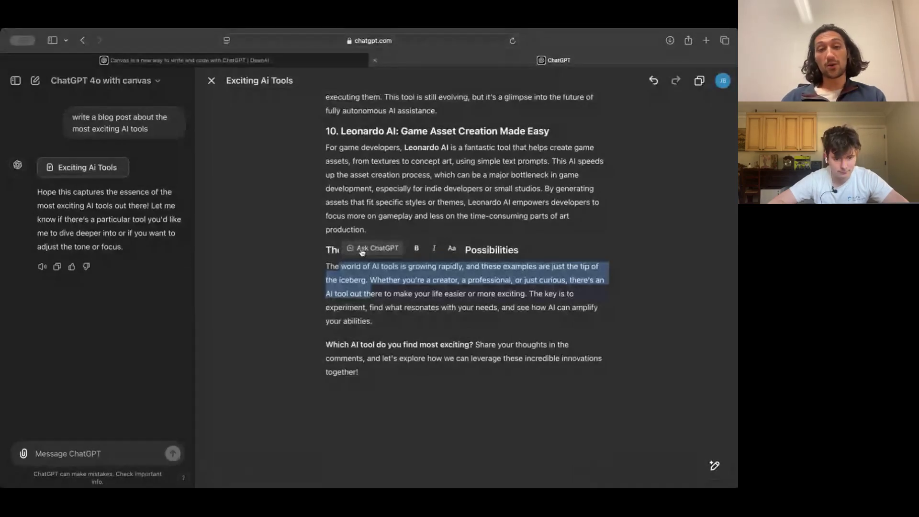
pyautogui.scroll(10, 407, 132)
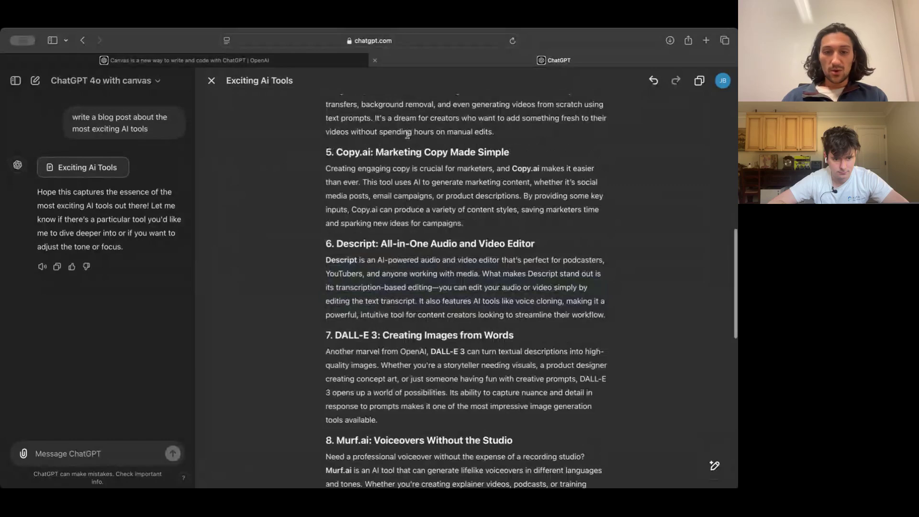
pyautogui.scroll(10, 408, 134)
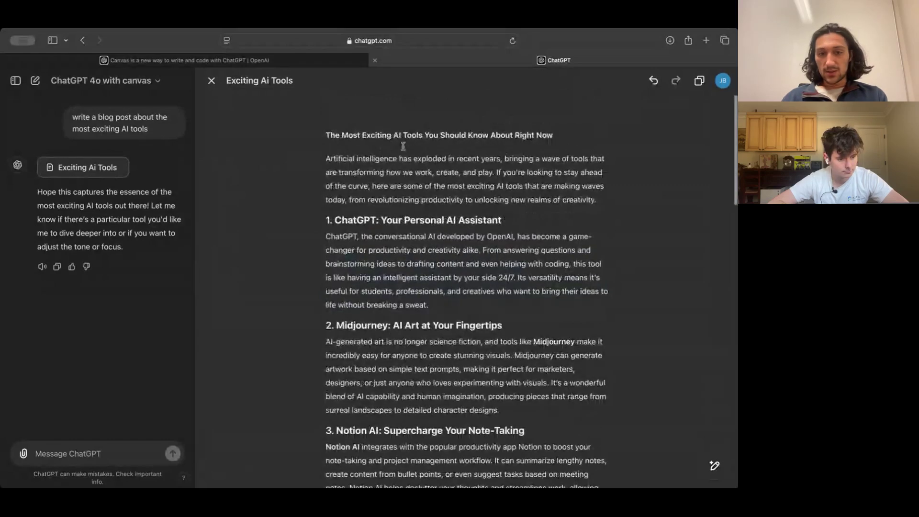
pyautogui.moveTo(429, 305); pyautogui.dragTo(326, 237)
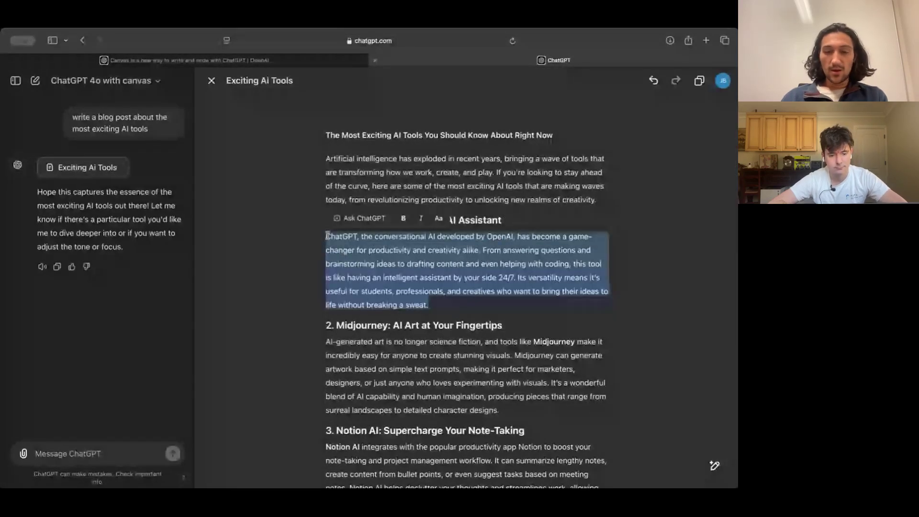
# Ask ChatGPT to 'Add emojis to this section' for the selected ChatGPT paragraph.
pyautogui.write('Add emojis to this section')
pyautogui.press('Return')
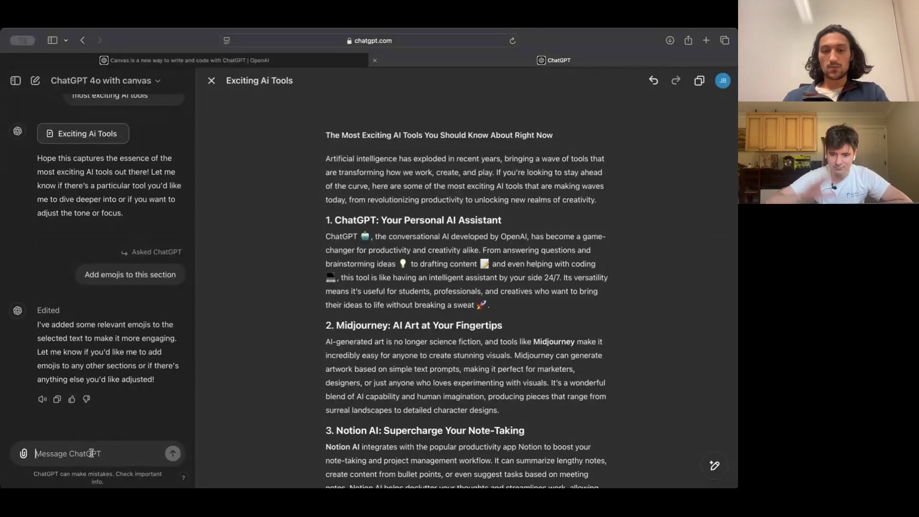
# Request 'make section 2 more concise' to condense the Midjourney paragraph.
pyautogui.write('make section 2 more concise')
pyautogui.press('Return')
pyautogui.scroll(2, 103, 281)
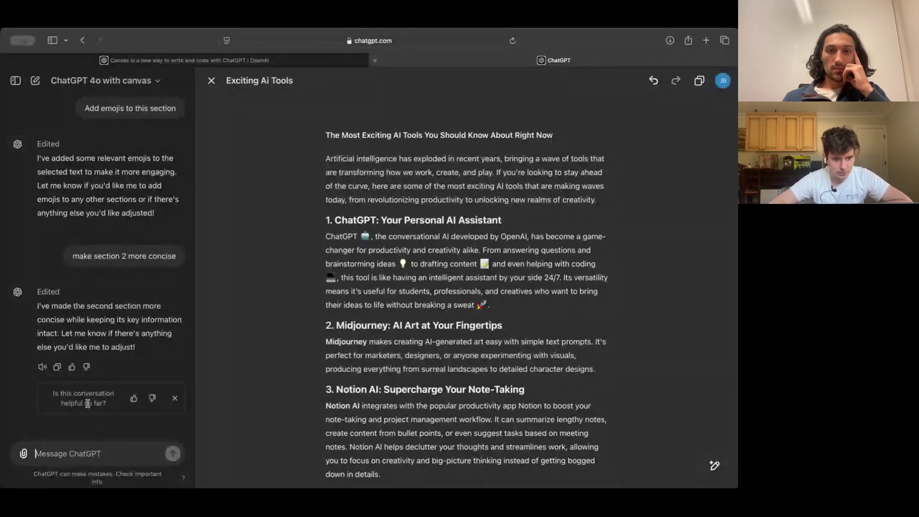
pyautogui.scroll(-5, 340, 393)
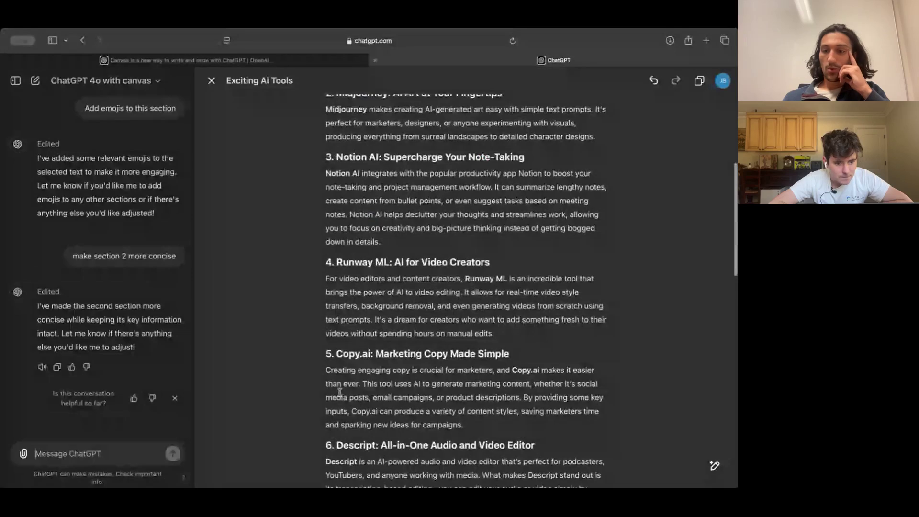
pyautogui.moveTo(715, 465)
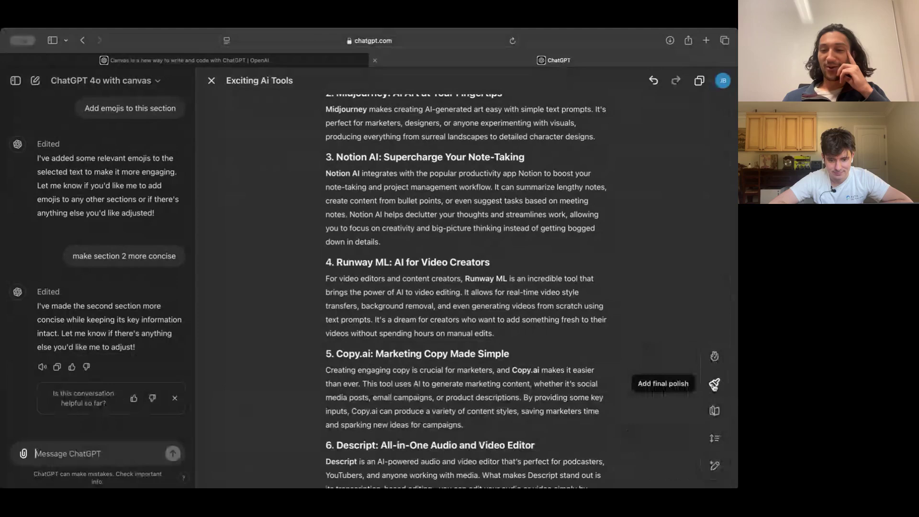
# Apply 'Add final polish' to the whole post and scroll through the revised text.
pyautogui.click(714, 384)
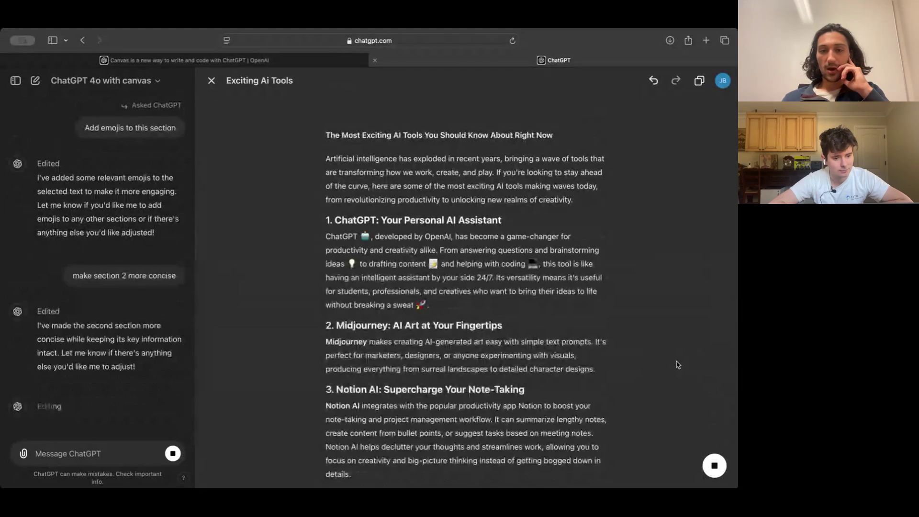
pyautogui.scroll(-7, 601, 344)
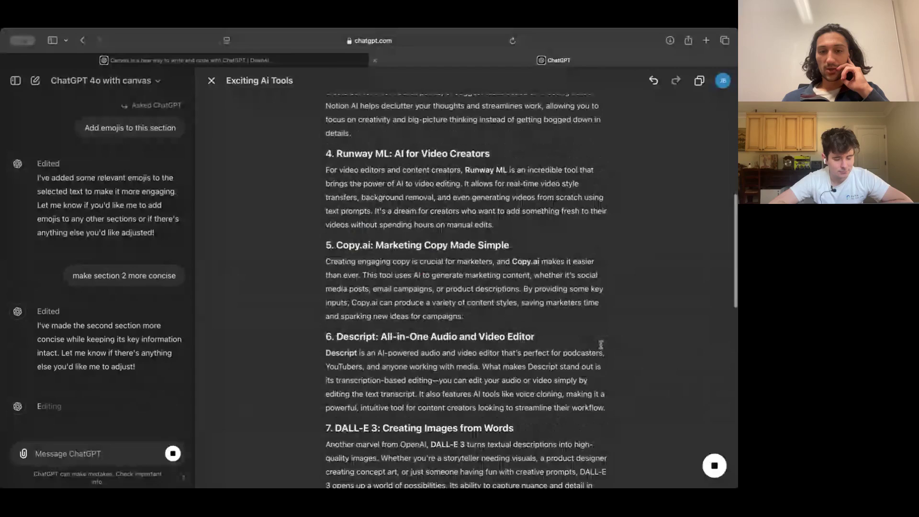
pyautogui.scroll(-5, 601, 345)
pyautogui.scroll(-4, 601, 345)
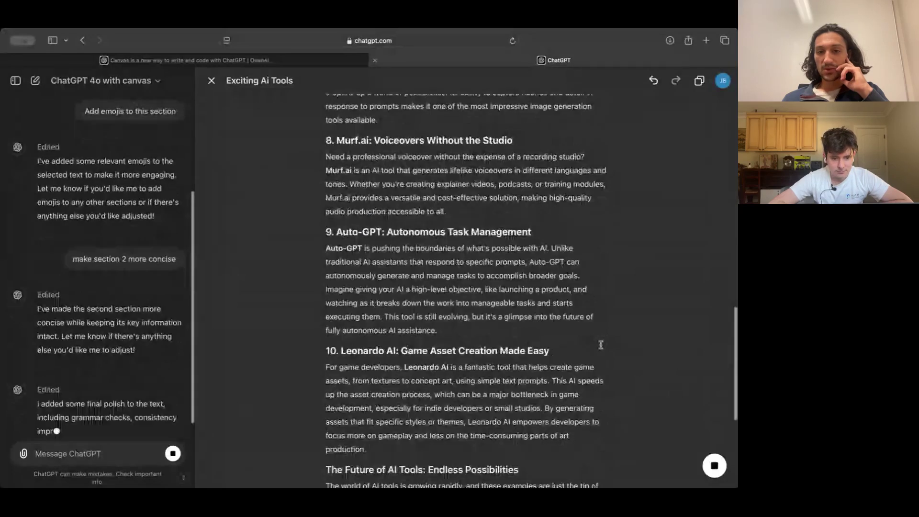
pyautogui.scroll(-3, 601, 345)
pyautogui.scroll(-1, 601, 344)
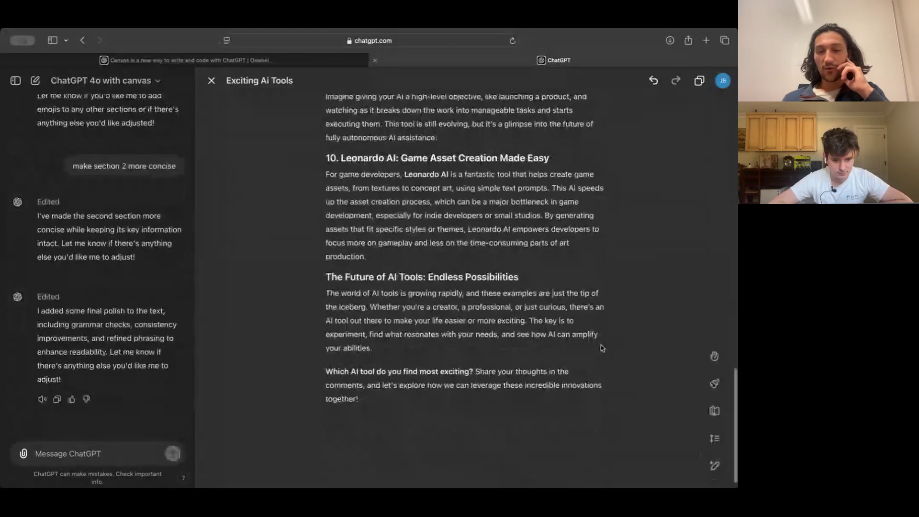
pyautogui.scroll(6, 602, 347)
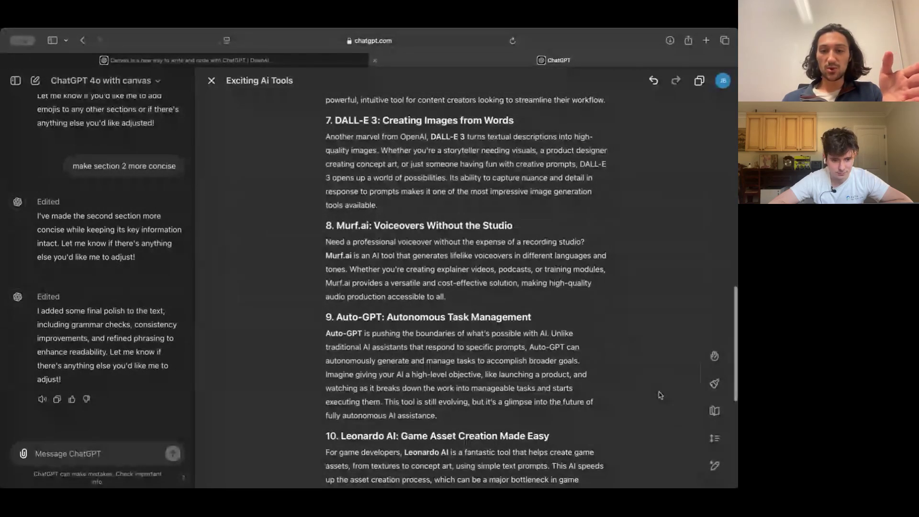
pyautogui.scroll(3, 660, 395)
pyautogui.scroll(12, 660, 395)
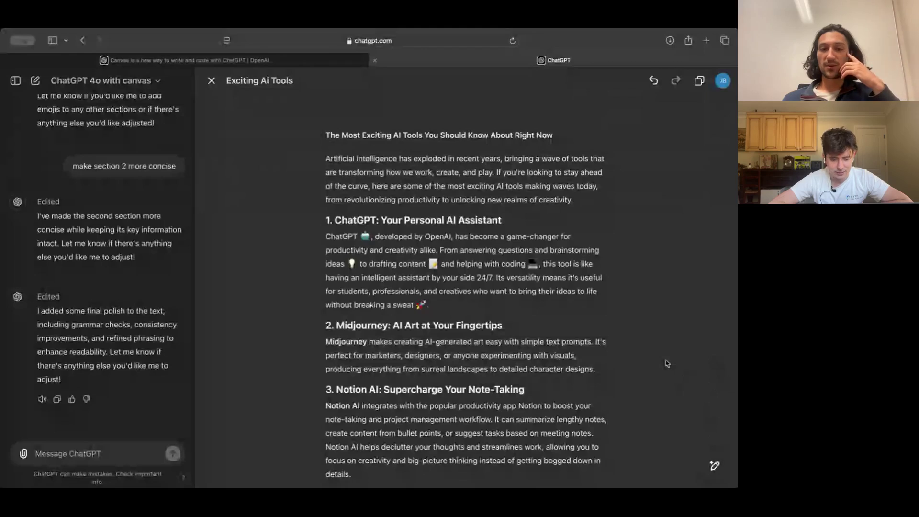
pyautogui.scroll(-2, 668, 364)
pyautogui.scroll(-1, 667, 363)
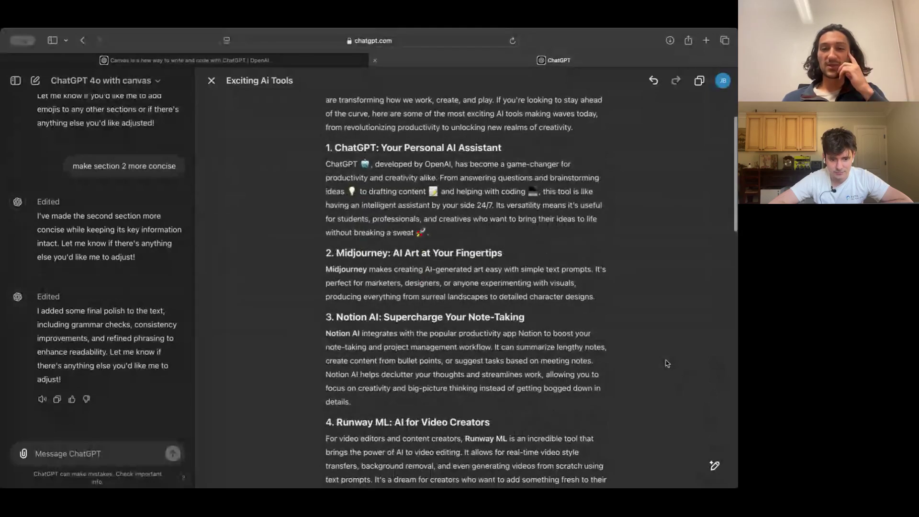
pyautogui.scroll(3, 558, 280)
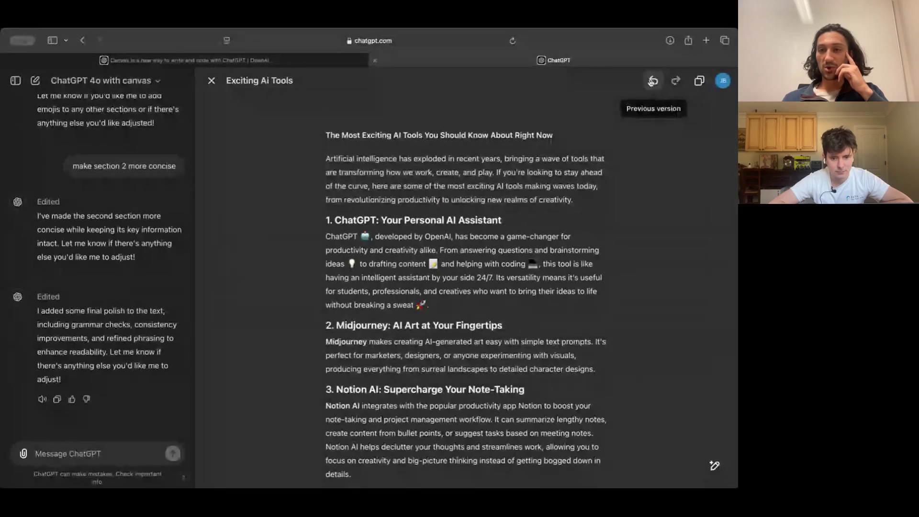
# Step back to the previous version of the post and scroll through it.
pyautogui.click(651, 82)
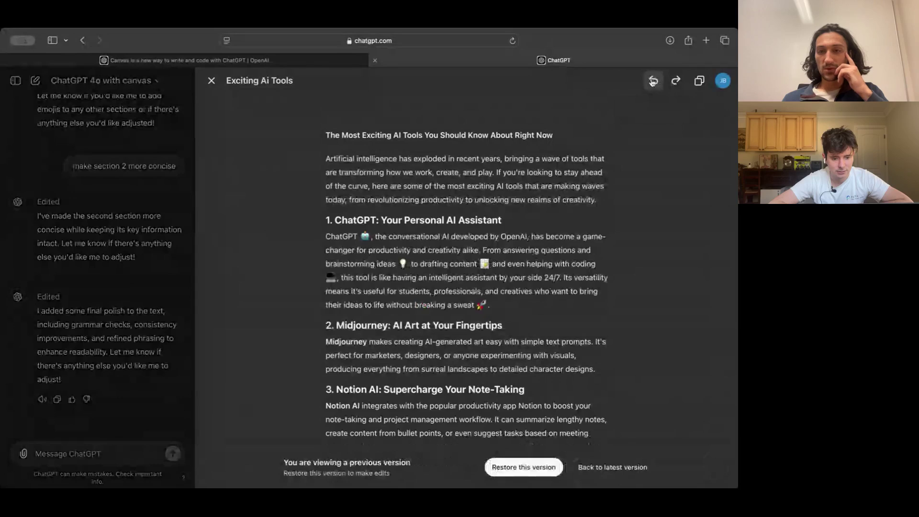
pyautogui.scroll(-2, 616, 358)
pyautogui.scroll(-5, 615, 358)
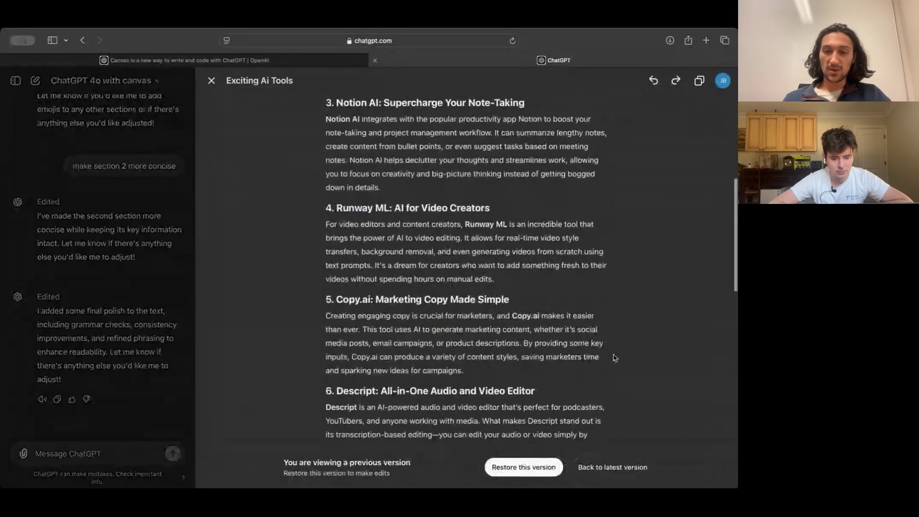
pyautogui.scroll(1, 615, 358)
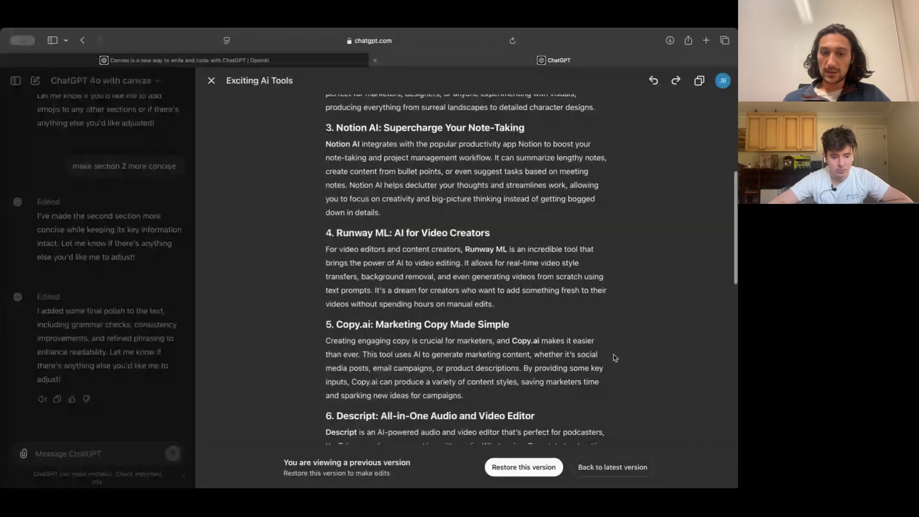
pyautogui.scroll(5, 615, 358)
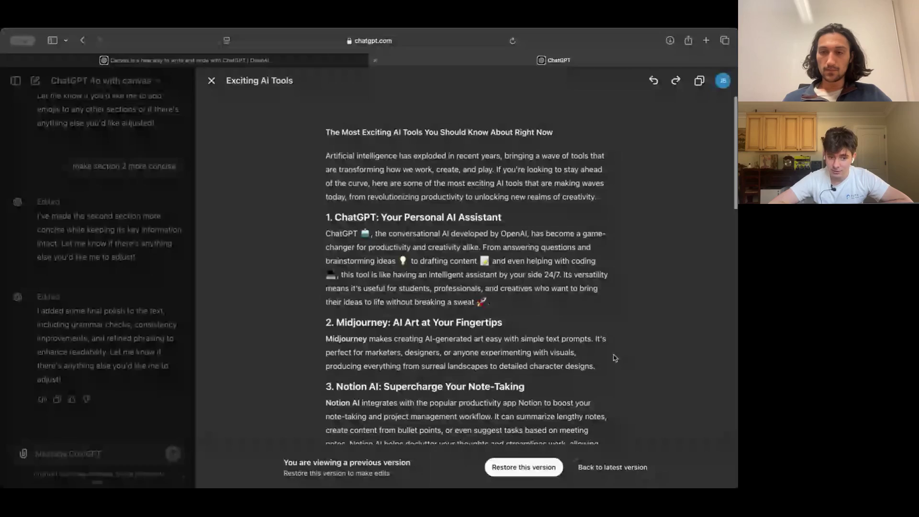
pyautogui.scroll(-1, 615, 358)
pyautogui.scroll(-1, 615, 358)
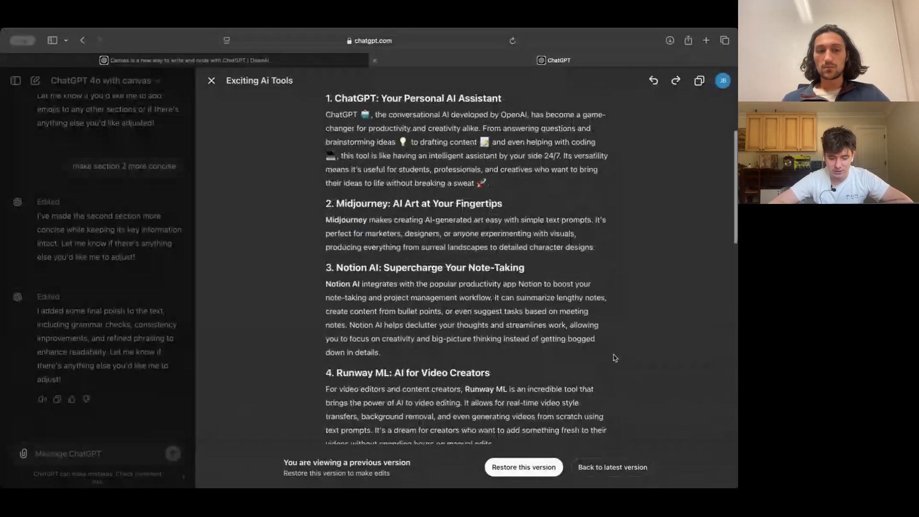
pyautogui.scroll(2, 615, 358)
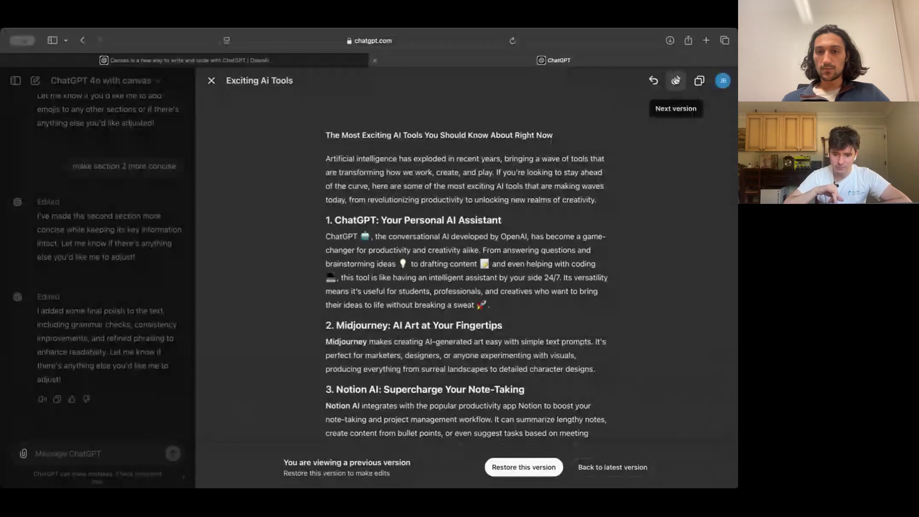
# Toggle between the older and newer versions, ending on the latest polished version.
pyautogui.click(675, 79)
pyautogui.click(653, 81)
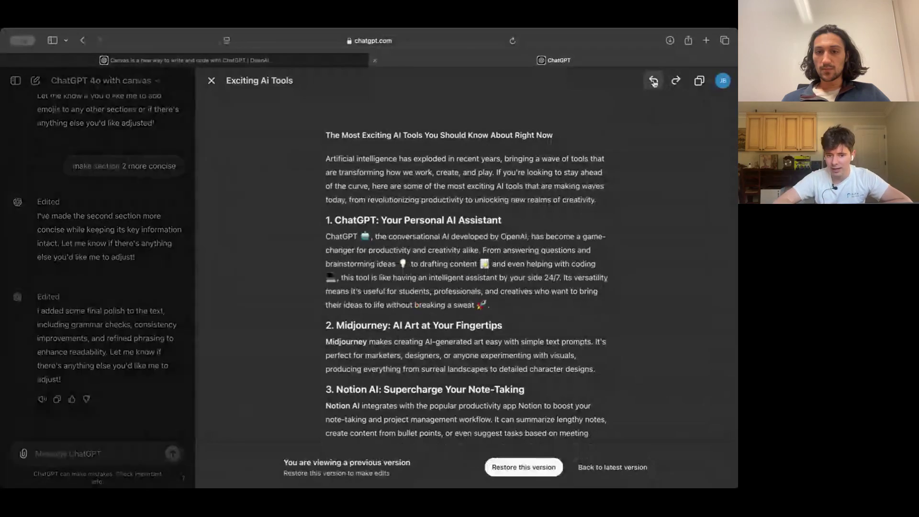
pyautogui.click(675, 80)
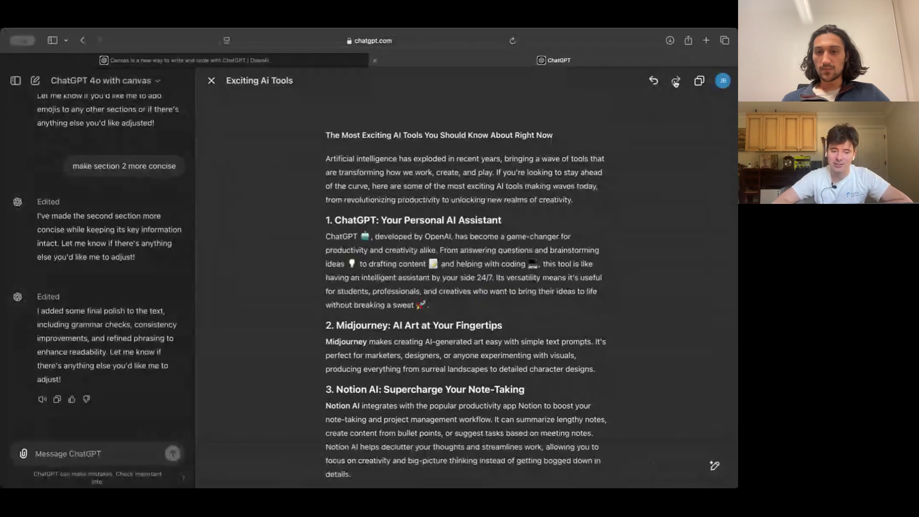
pyautogui.click(653, 81)
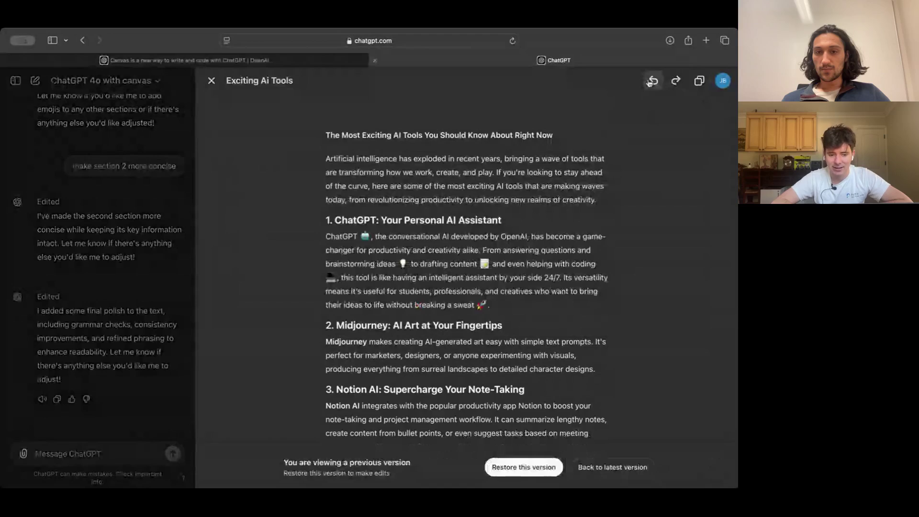
pyautogui.click(676, 81)
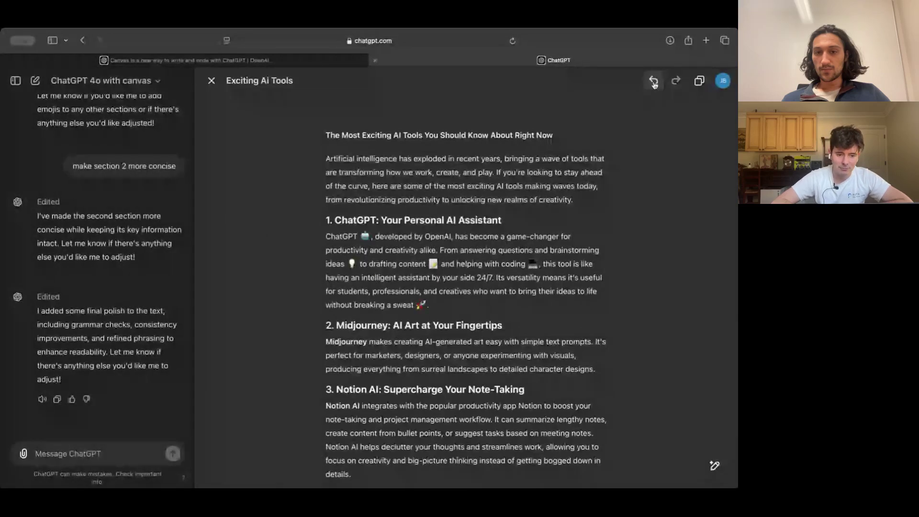
pyautogui.click(653, 81)
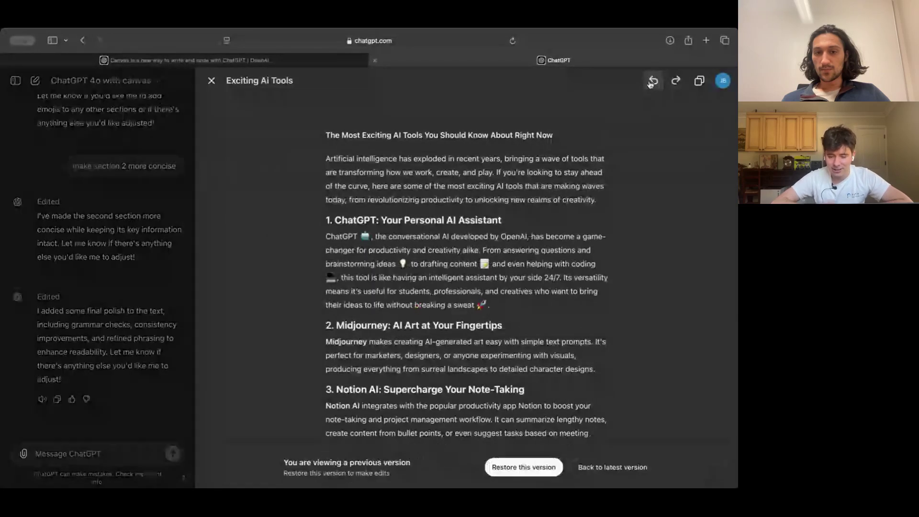
pyautogui.click(674, 81)
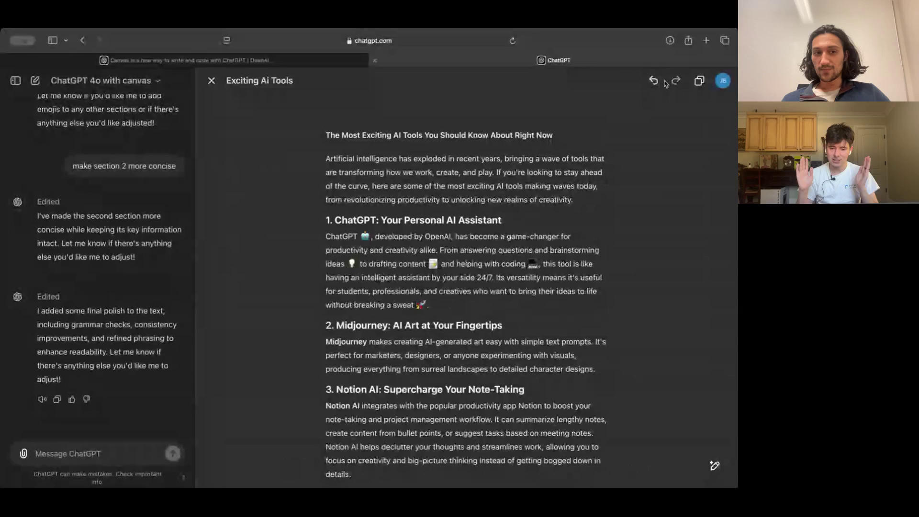
pyautogui.click(653, 81)
pyautogui.click(674, 81)
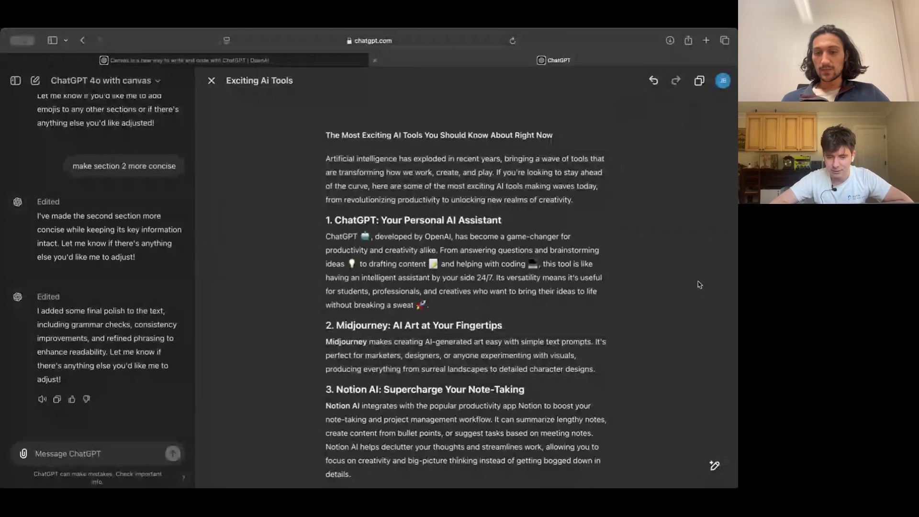
# Lower the post's reading level with the Reading level slider and apply it.
pyautogui.moveTo(715, 466)
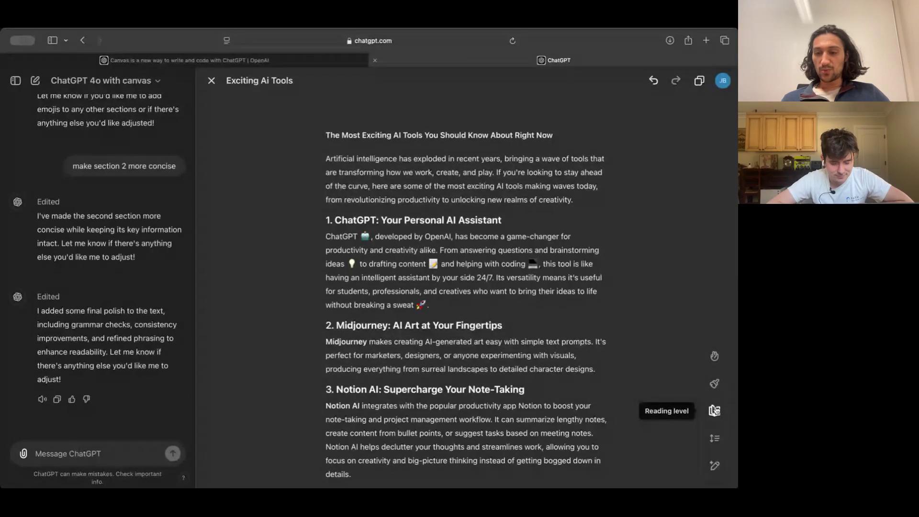
pyautogui.click(713, 413)
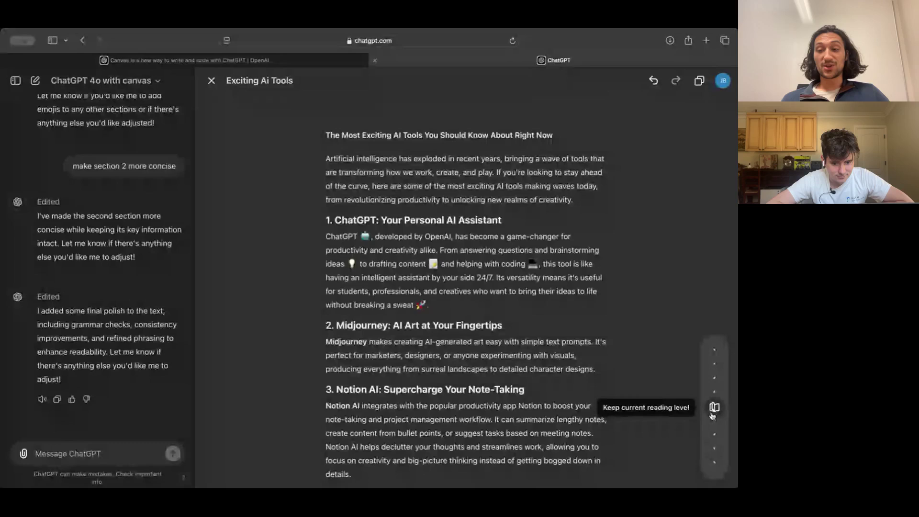
pyautogui.moveTo(714, 409); pyautogui.dragTo(714, 444)
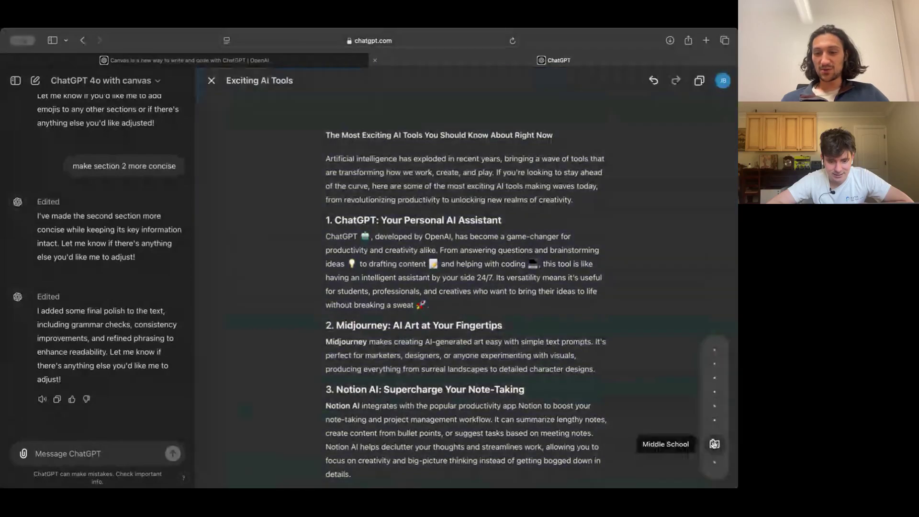
pyautogui.click(714, 444)
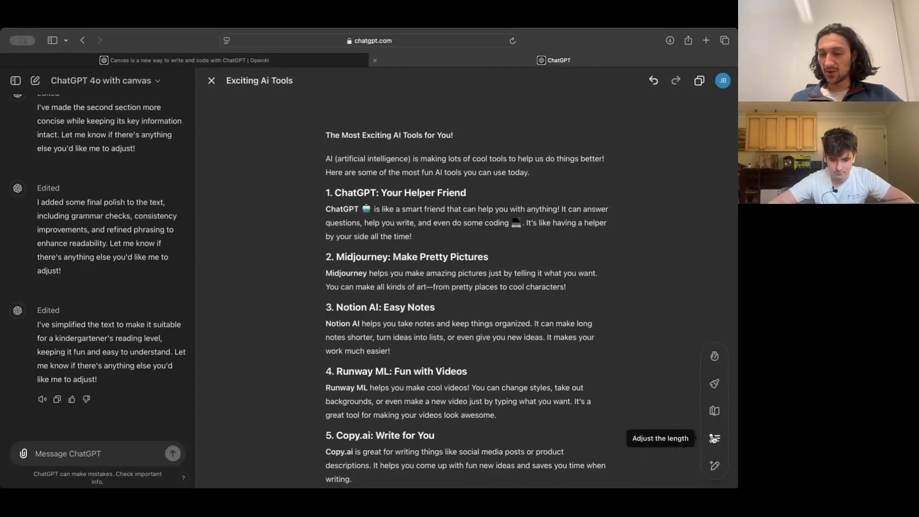
# Request suggested-edit comments on the post and scroll through them.
pyautogui.click(714, 466)
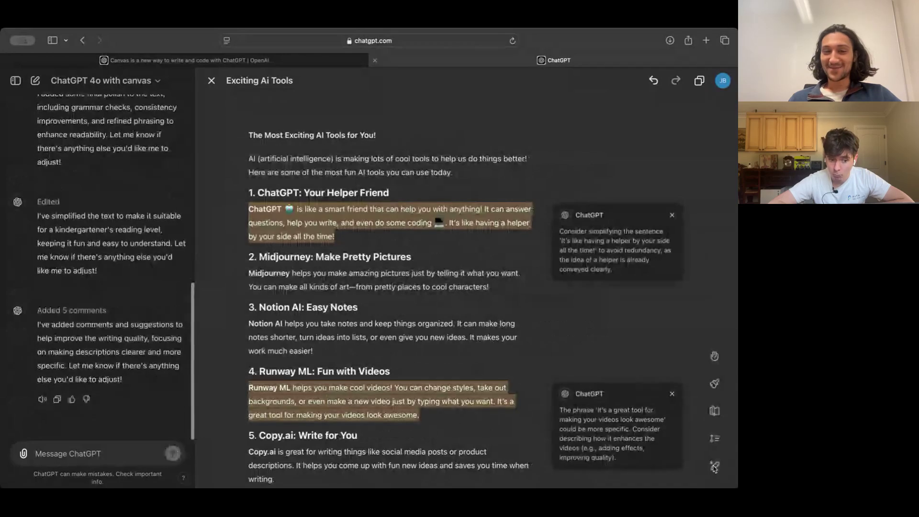
pyautogui.moveTo(610, 262)
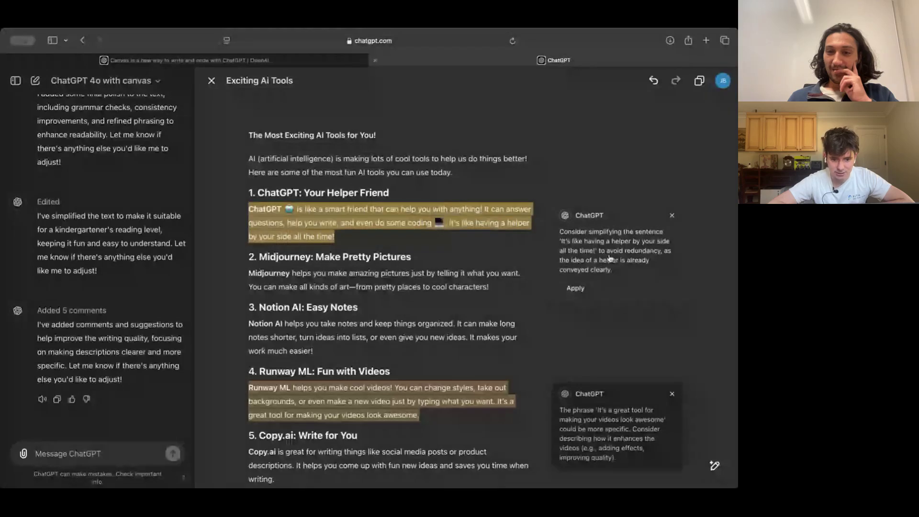
pyautogui.scroll(-3, 609, 258)
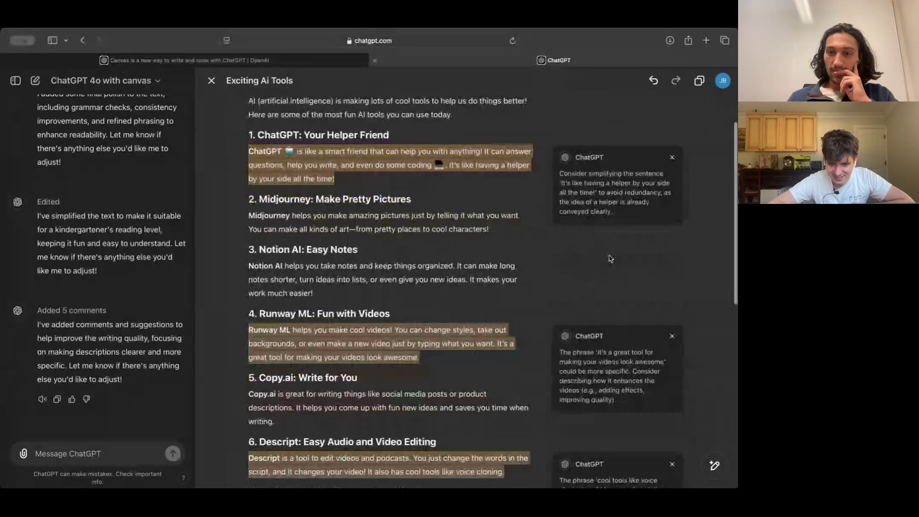
pyautogui.scroll(-1, 610, 259)
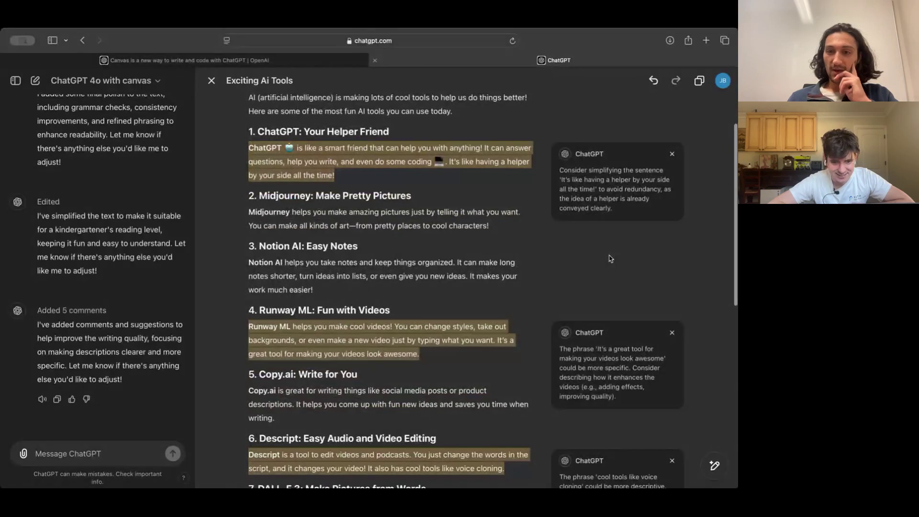
pyautogui.moveTo(592, 222)
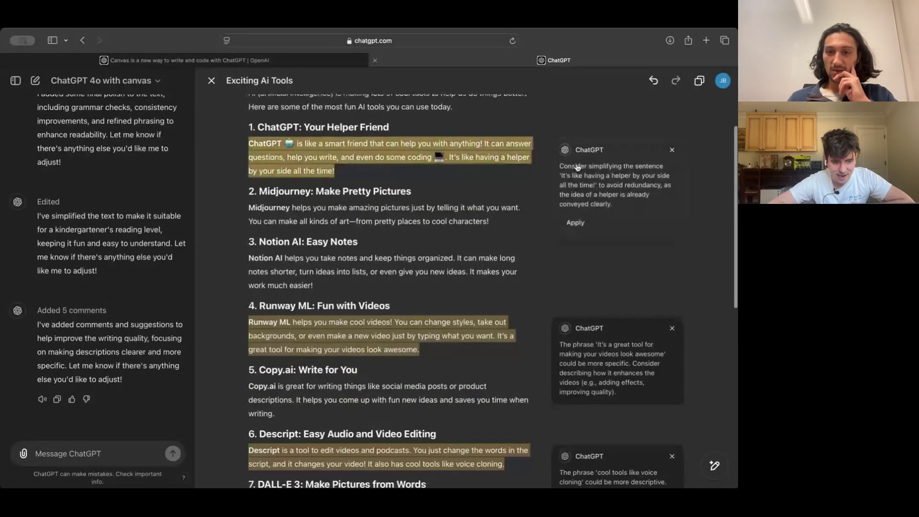
pyautogui.scroll(-2, 589, 186)
pyautogui.scroll(-3, 594, 172)
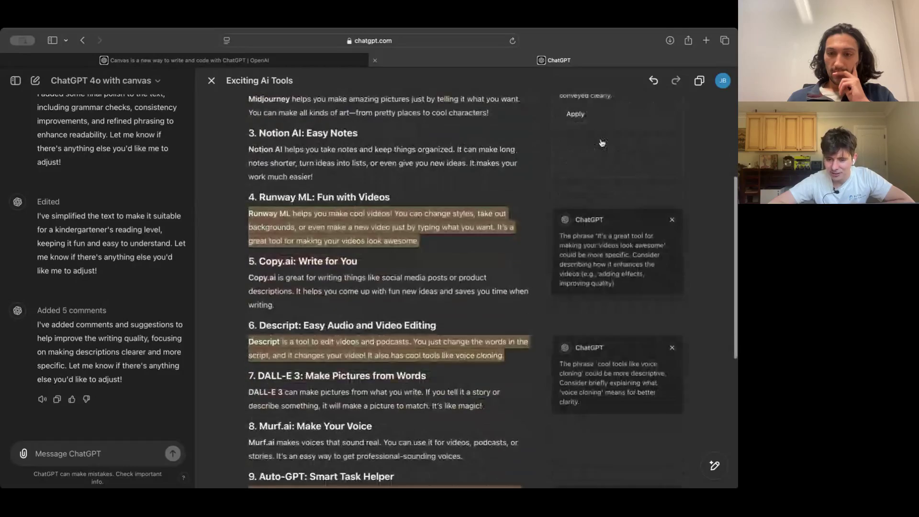
pyautogui.moveTo(614, 241)
pyautogui.scroll(-5, 431, 254)
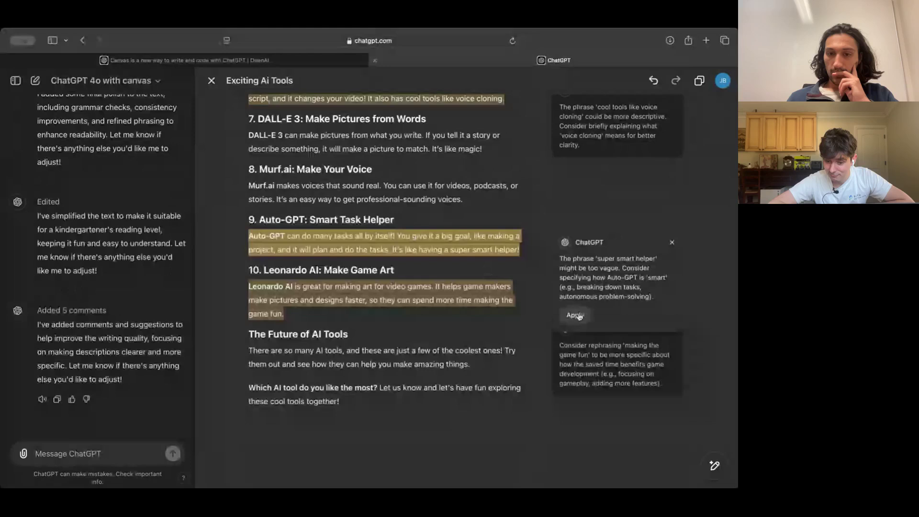
# Apply the suggested edits for the Auto-GPT 'super smart helper' and Leonardo AI paragraphs.
pyautogui.click(574, 315)
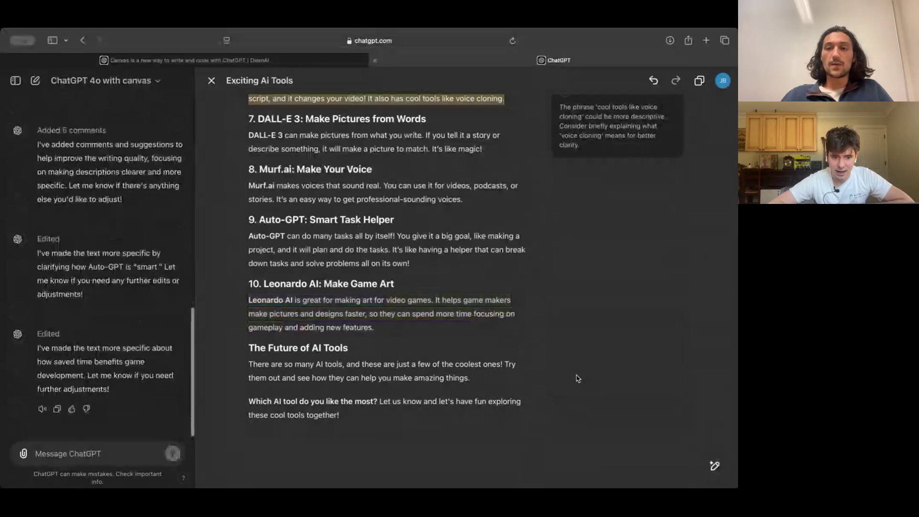
pyautogui.scroll(3, 565, 336)
pyautogui.scroll(4, 551, 294)
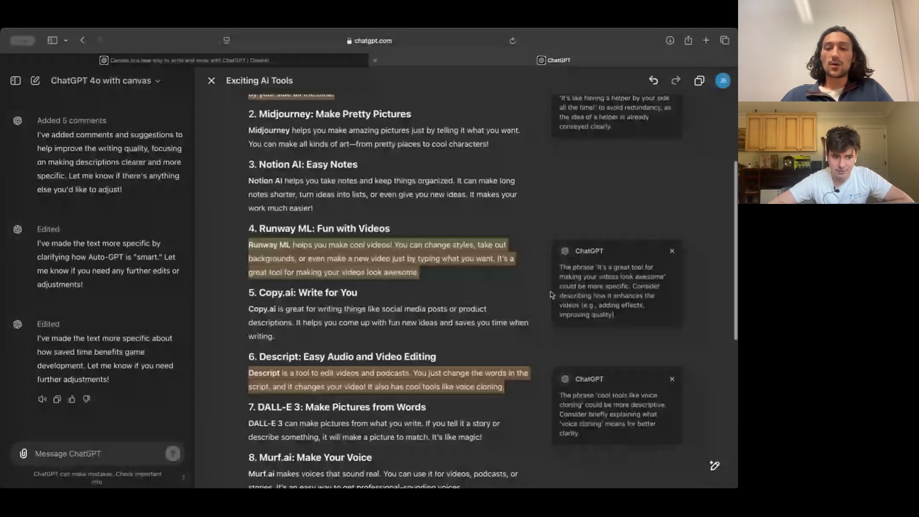
pyautogui.scroll(1, 551, 294)
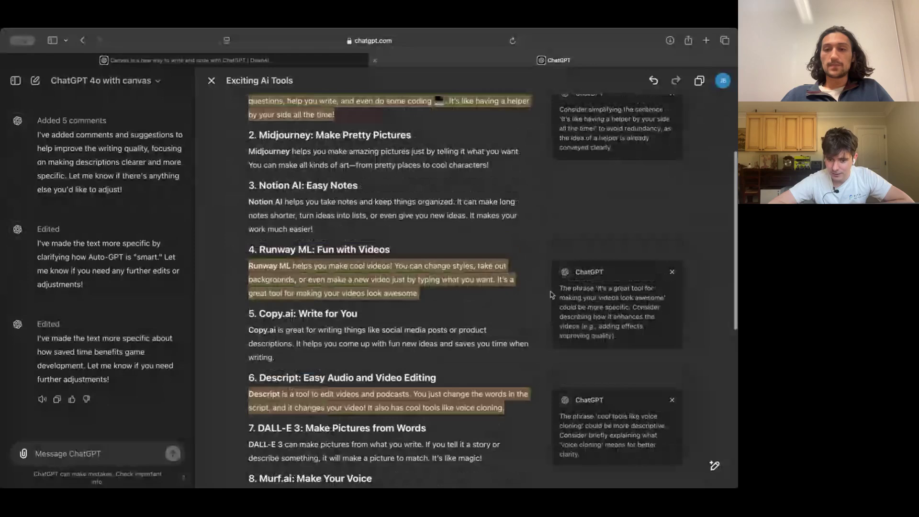
pyautogui.scroll(2, 552, 295)
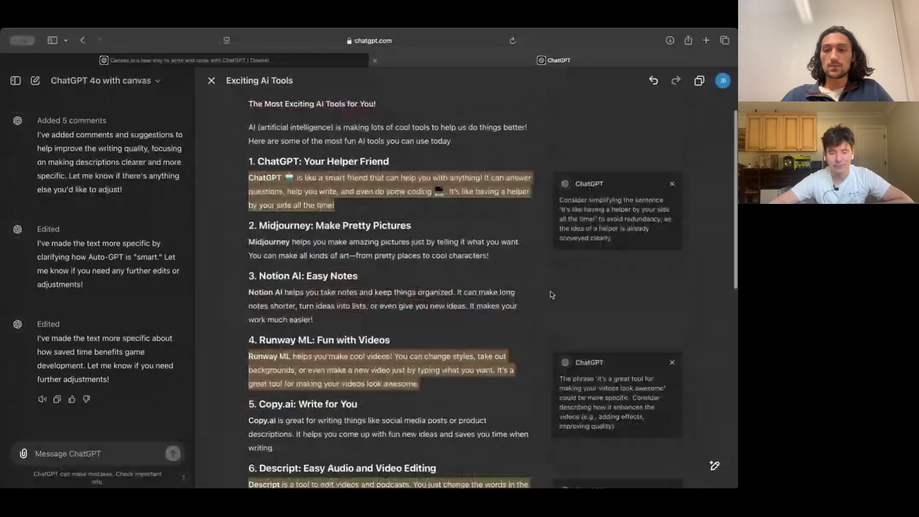
pyautogui.scroll(1, 551, 294)
pyautogui.moveTo(577, 247)
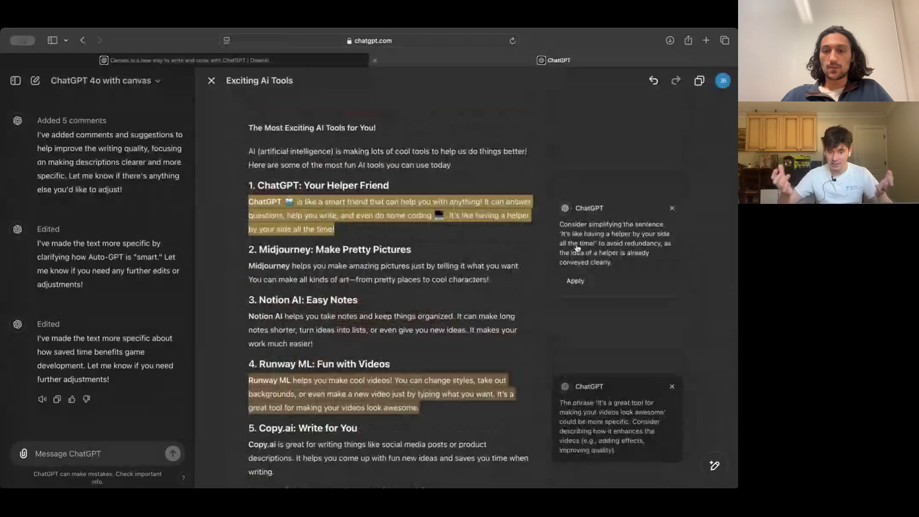
pyautogui.scroll(1, 577, 246)
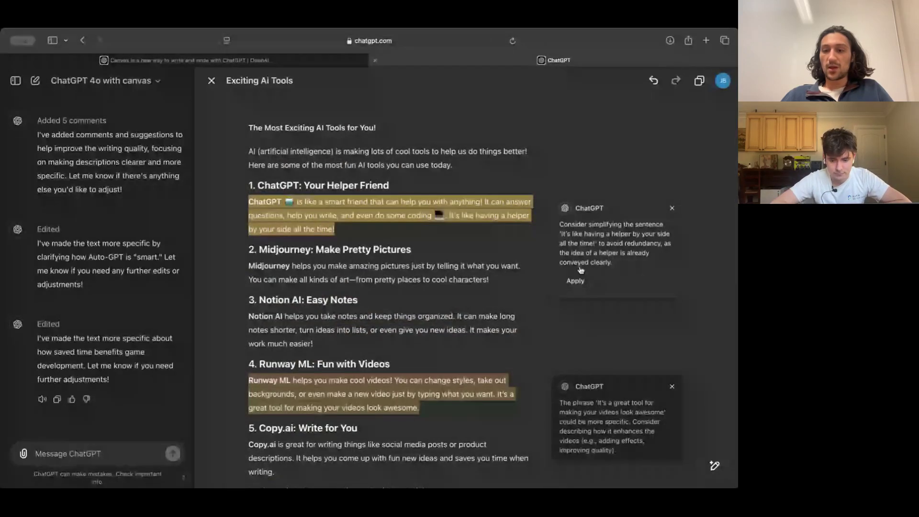
pyautogui.scroll(-3, 579, 276)
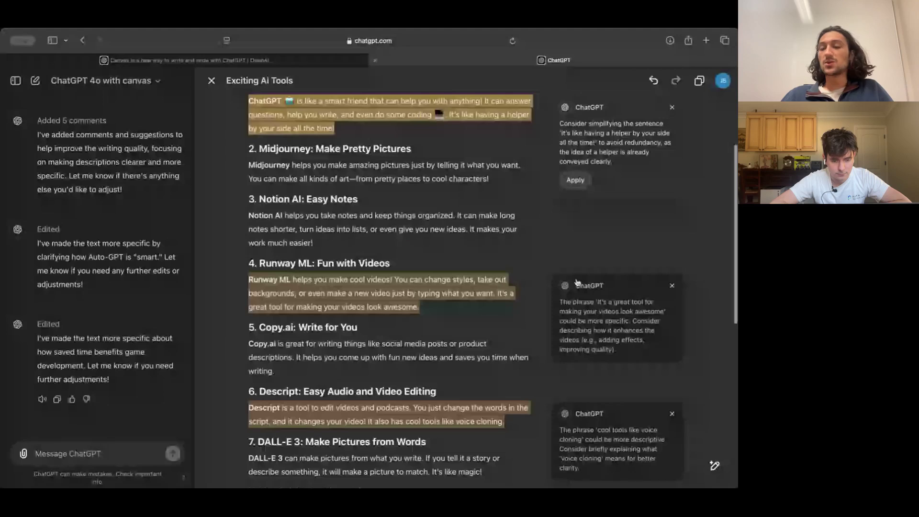
pyautogui.scroll(-1, 577, 282)
pyautogui.moveTo(714, 441)
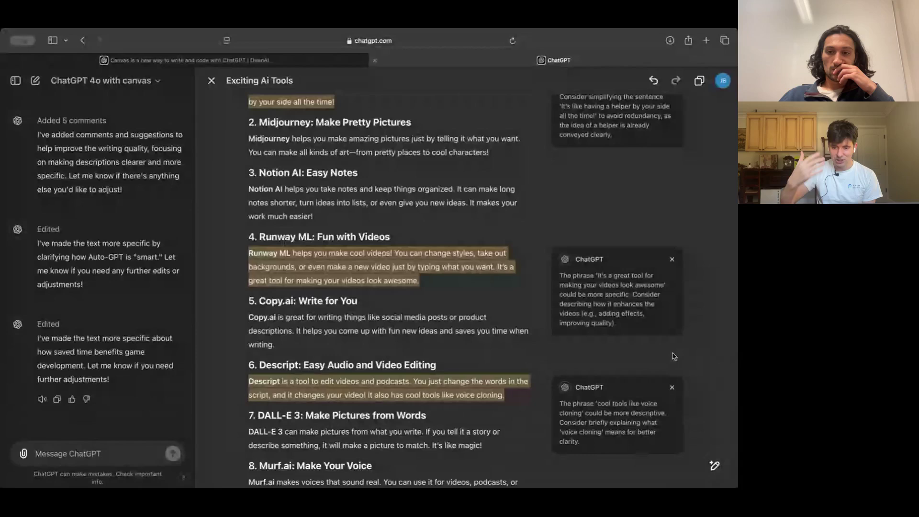
pyautogui.moveTo(673, 262)
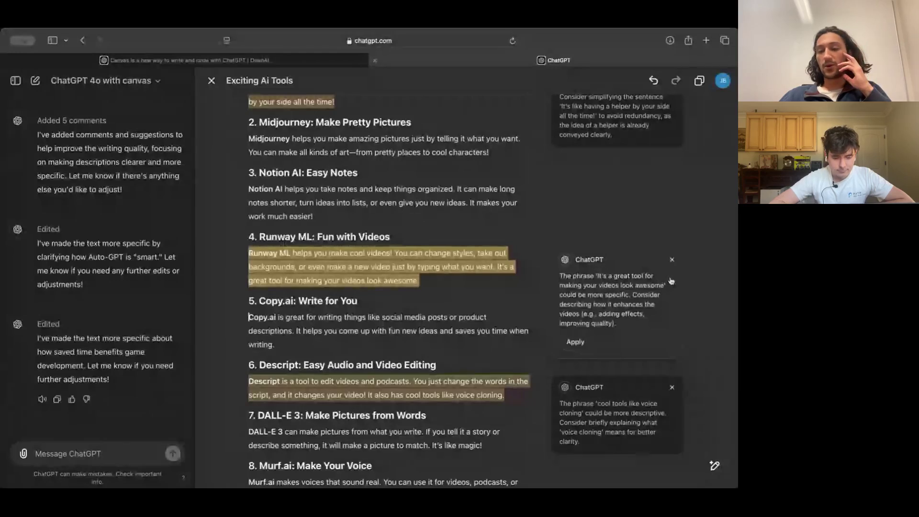
# Dismiss the ChatGPT section's comment proposing a simpler helper sentence.
pyautogui.moveTo(717, 466)
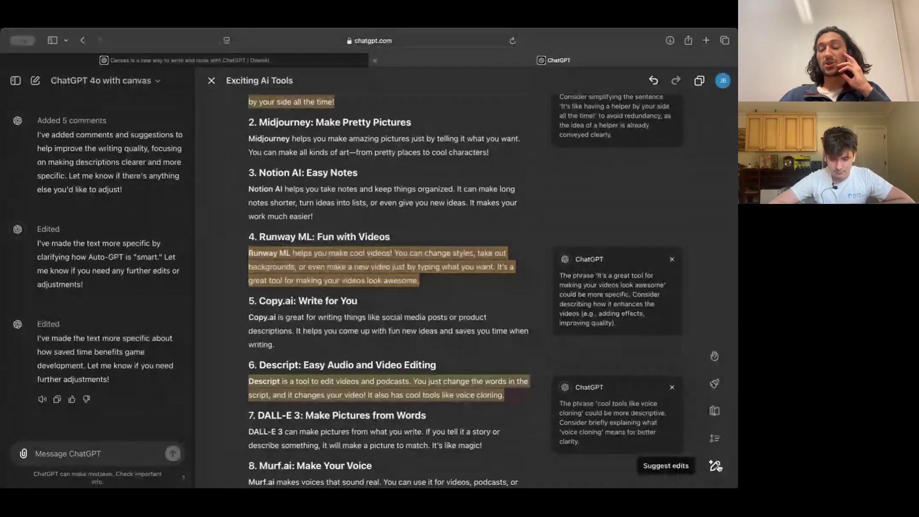
pyautogui.moveTo(648, 310)
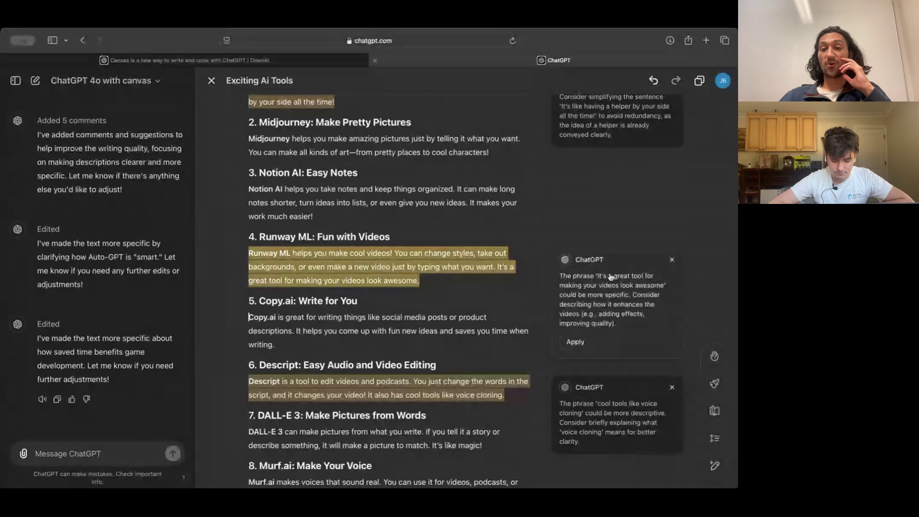
pyautogui.scroll(3, 610, 277)
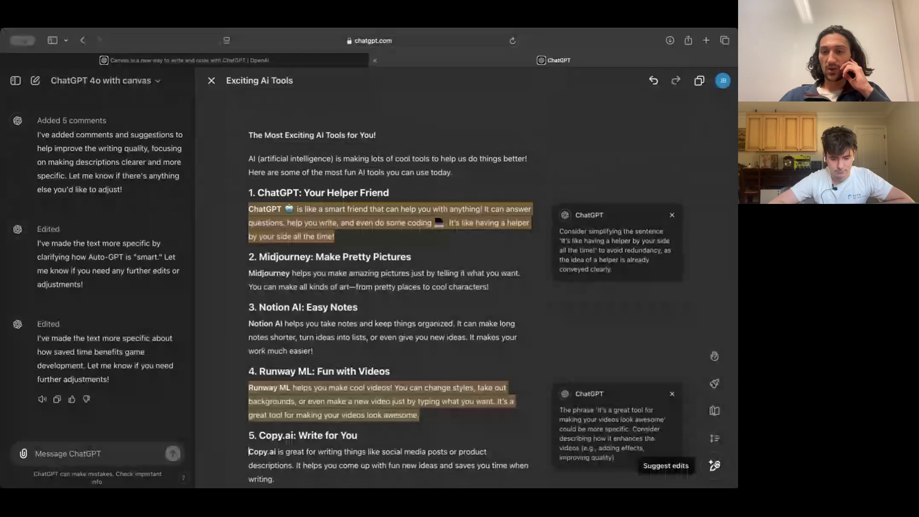
pyautogui.moveTo(672, 218)
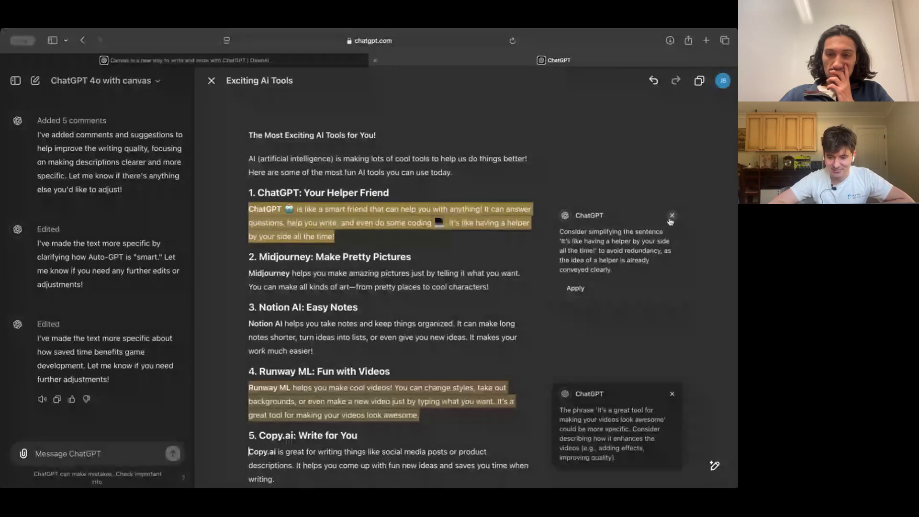
# Dismiss the old comments on the ChatGPT, Runway ML and Descript paragraphs.
pyautogui.click(672, 216)
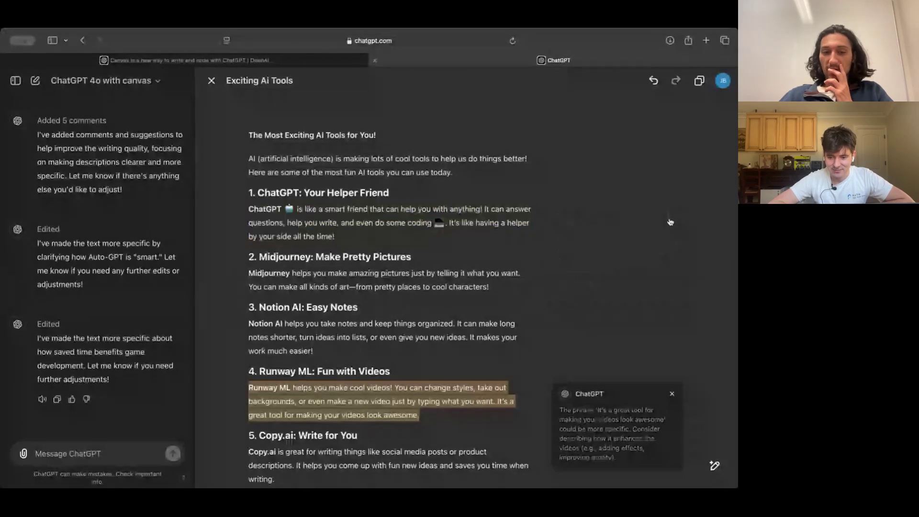
pyautogui.scroll(-1, 666, 355)
pyautogui.click(672, 365)
pyautogui.scroll(-2, 673, 322)
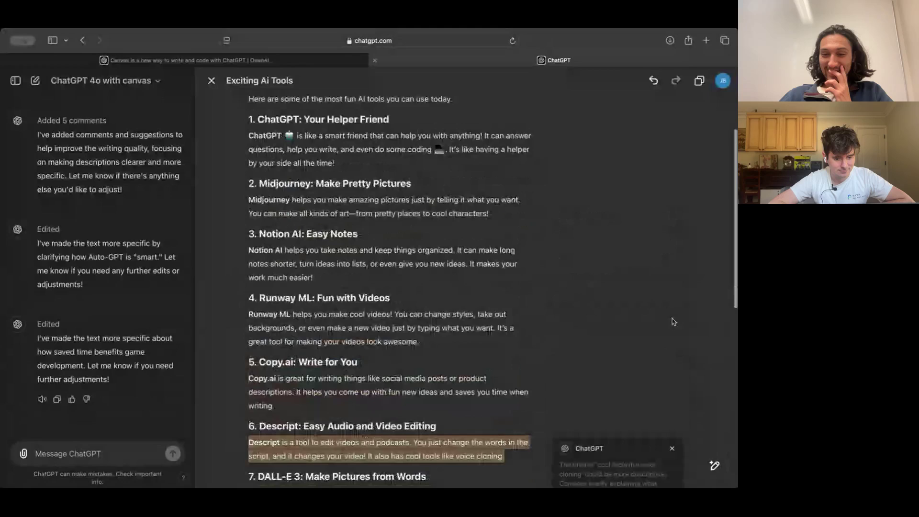
pyautogui.click(672, 448)
pyautogui.scroll(-10, 676, 451)
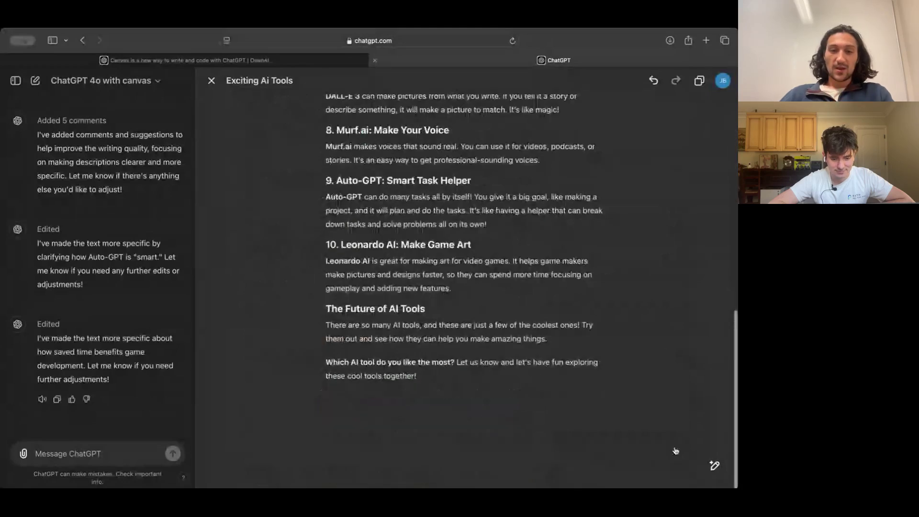
# Request suggestions for a more detailed post, then dismiss the Runway ML, Notion AI and Midjourney ones.
pyautogui.click(715, 465)
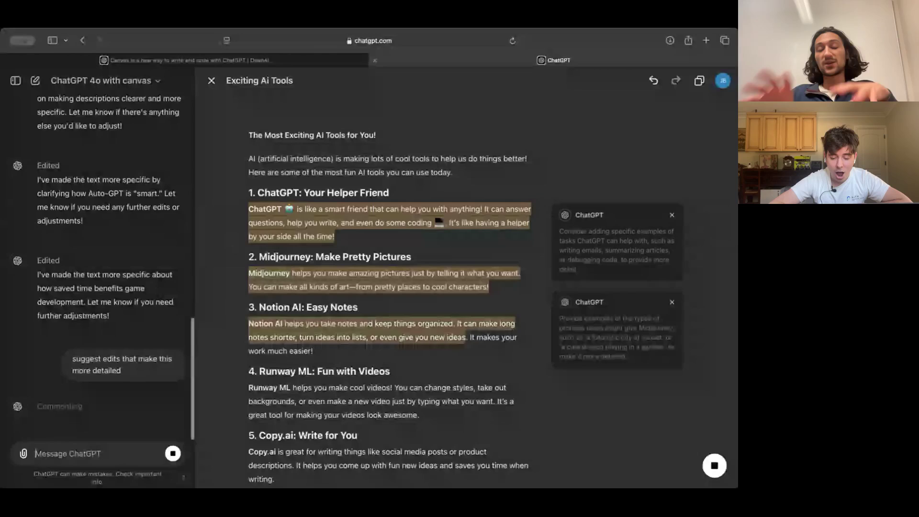
pyautogui.scroll(-5, 591, 341)
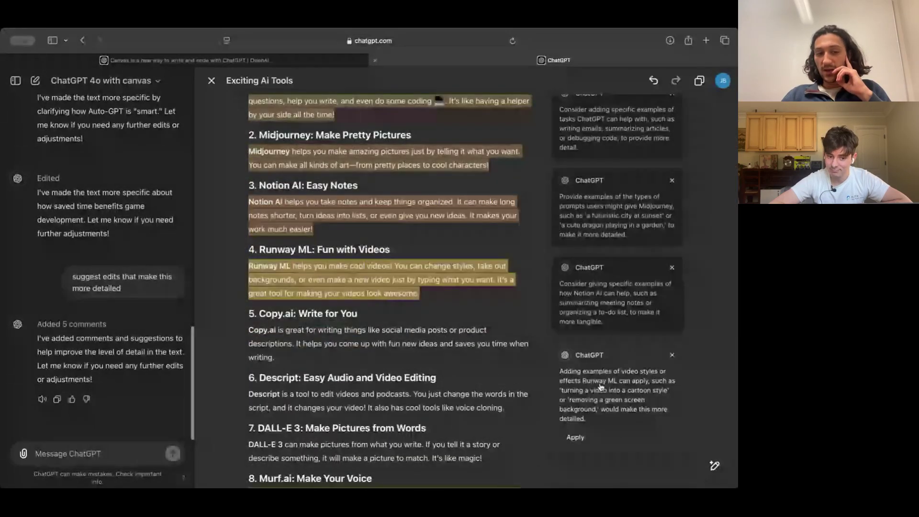
pyautogui.click(672, 355)
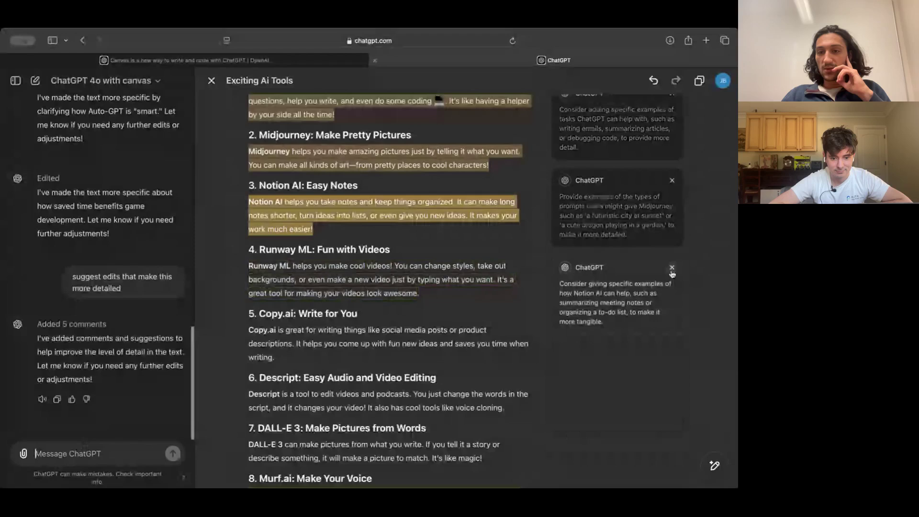
pyautogui.click(673, 269)
pyautogui.click(673, 181)
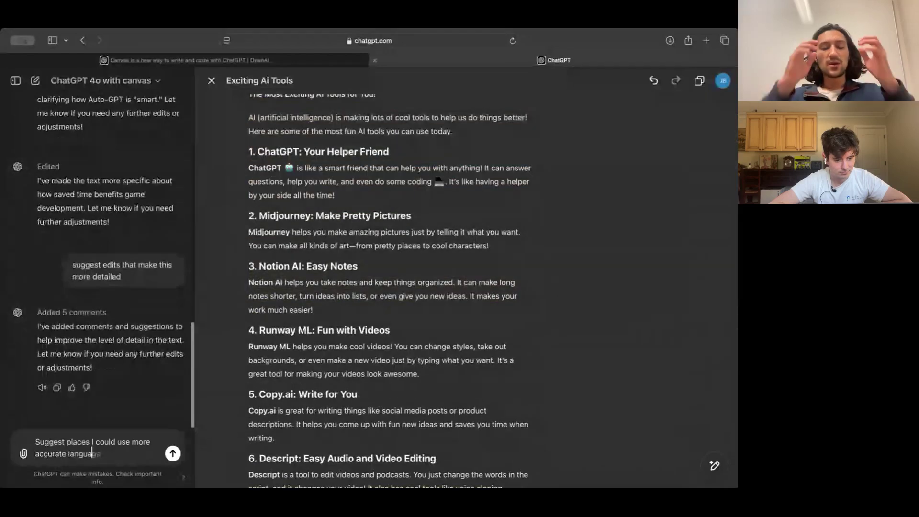
# Send 'Suggest places I could use more accurate language' and expand the comment on rewording 'help you with anything'.
pyautogui.press('Return')
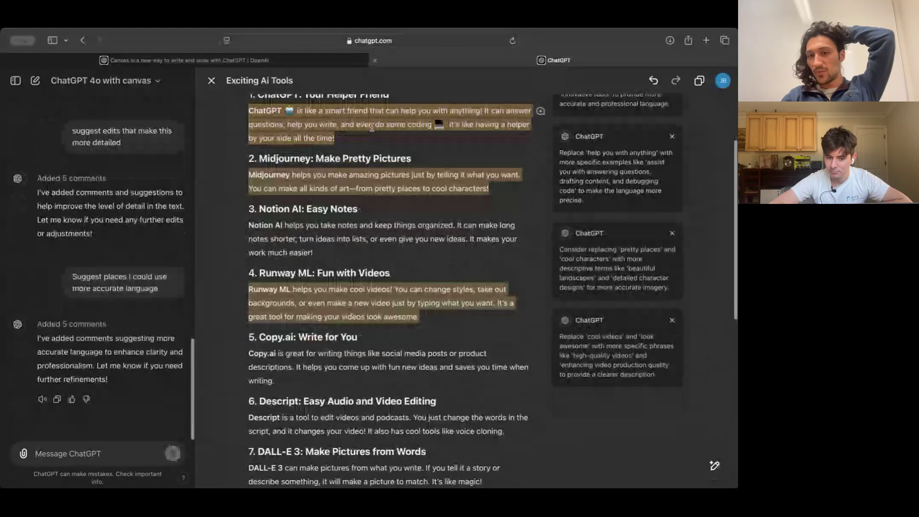
pyautogui.scroll(-1, 507, 167)
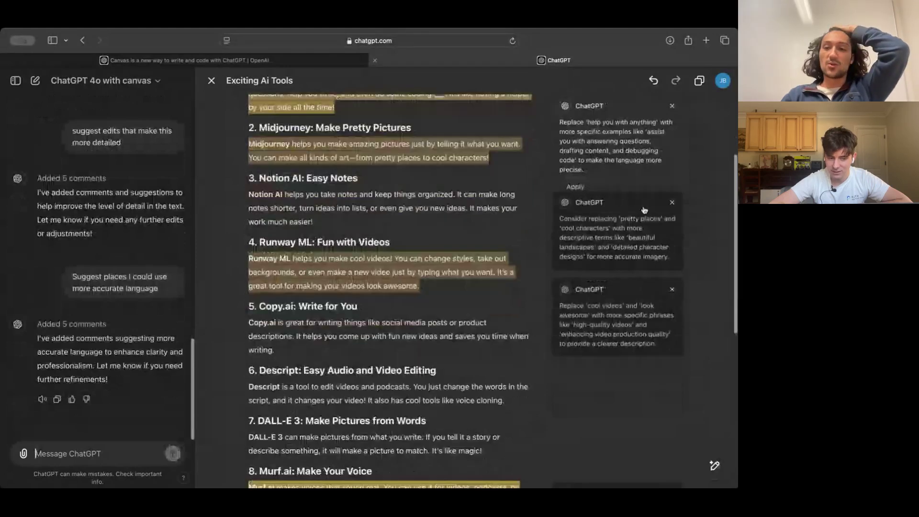
pyautogui.scroll(3, 644, 209)
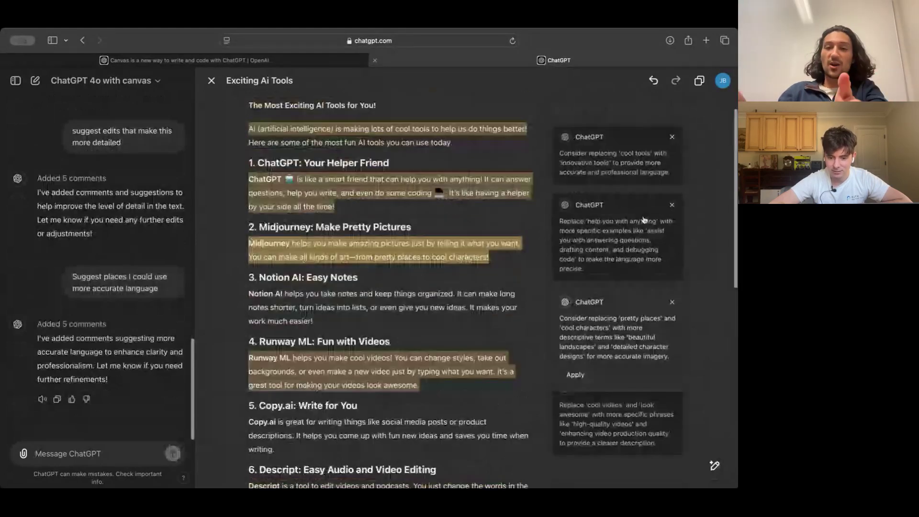
pyautogui.scroll(1, 644, 220)
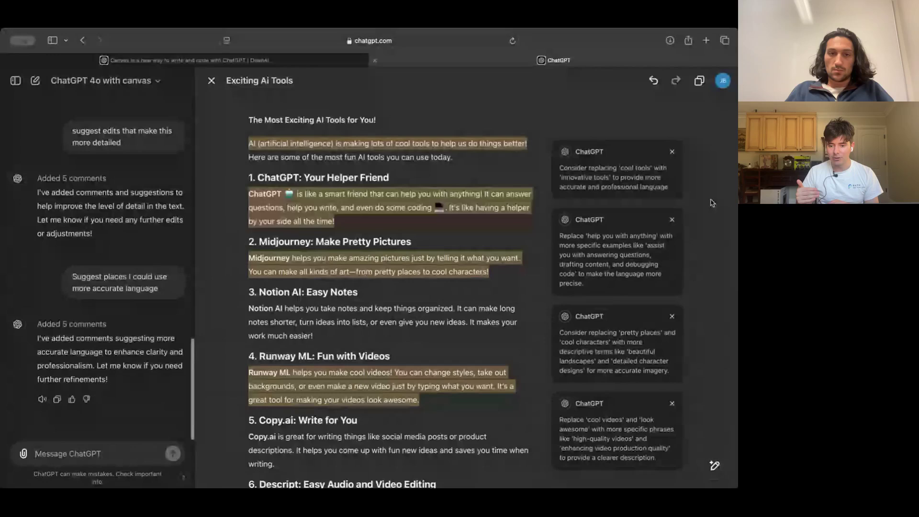
pyautogui.click(666, 270)
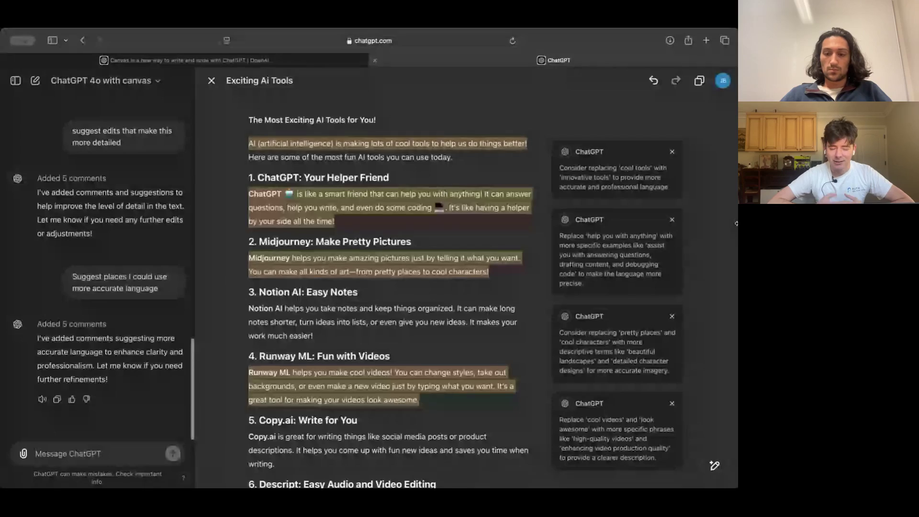
pyautogui.moveTo(715, 465)
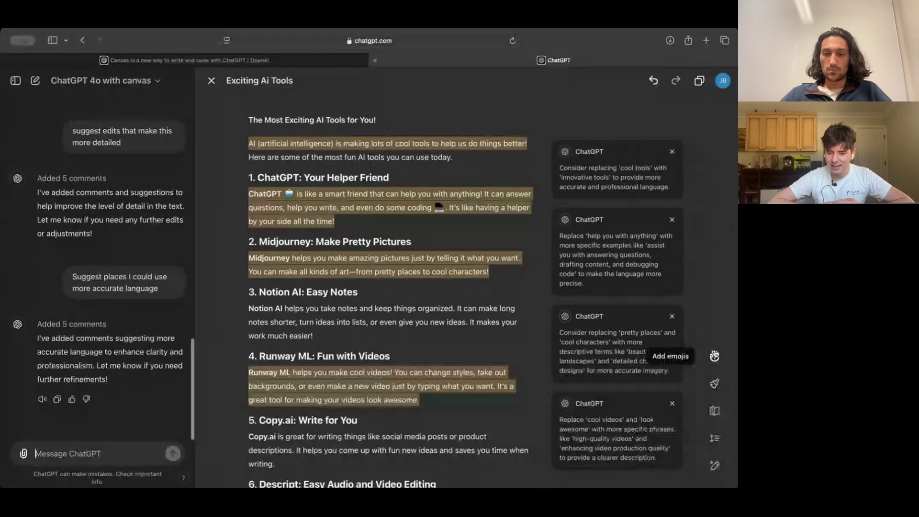
pyautogui.click(715, 289)
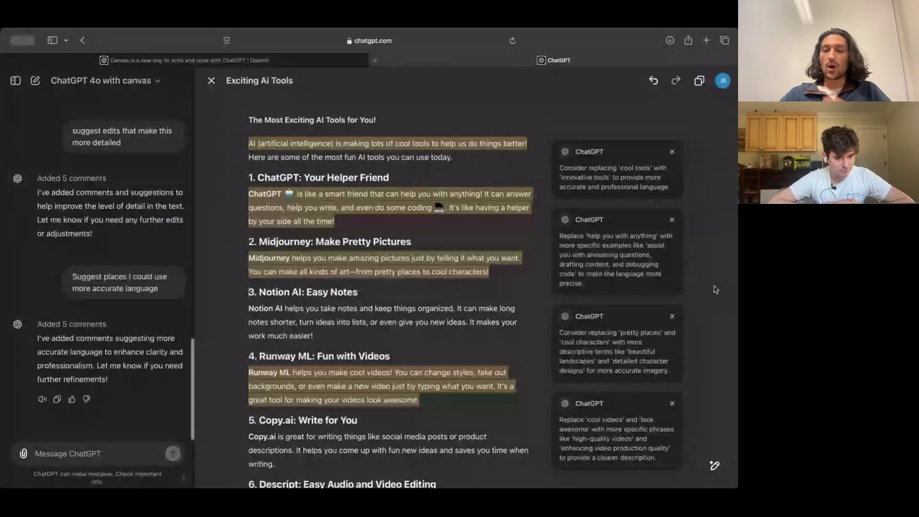
# Select the Midjourney paragraph and ask inline to add more detail.
pyautogui.tripleClick(543, 259)
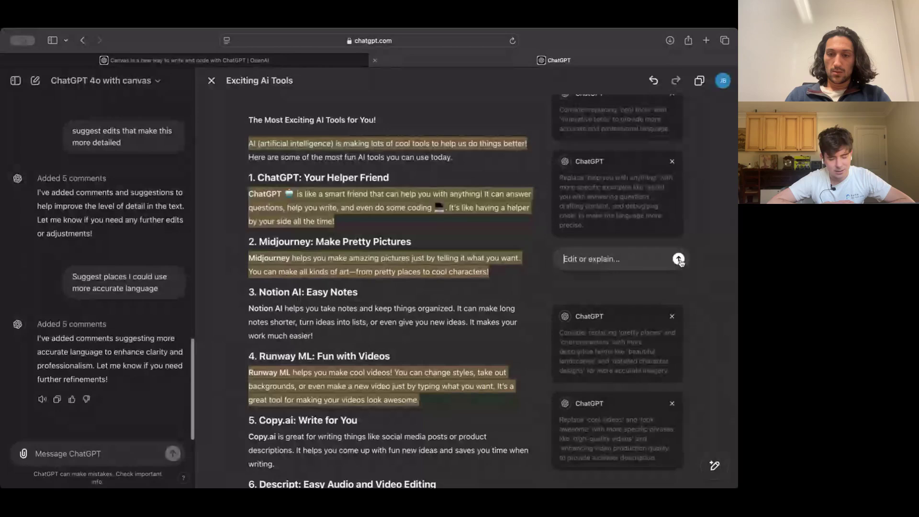
pyautogui.write('add more det')
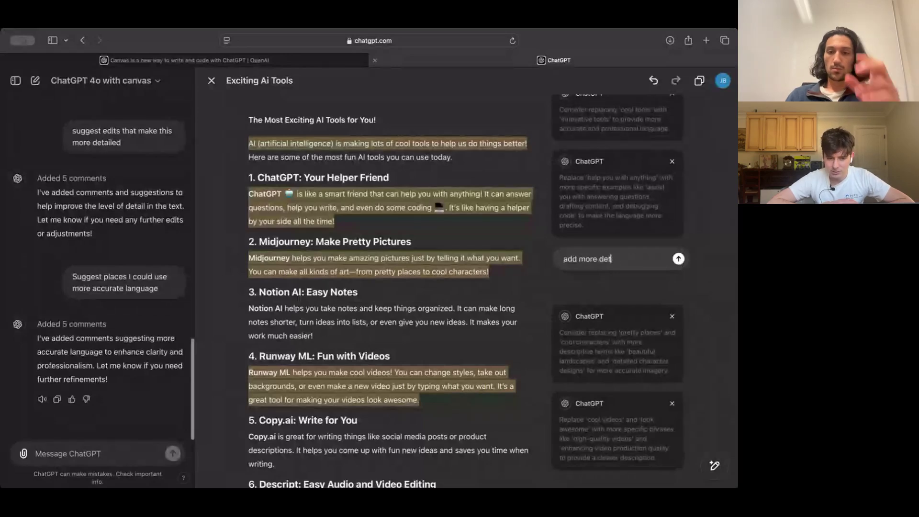
pyautogui.press('Escape')
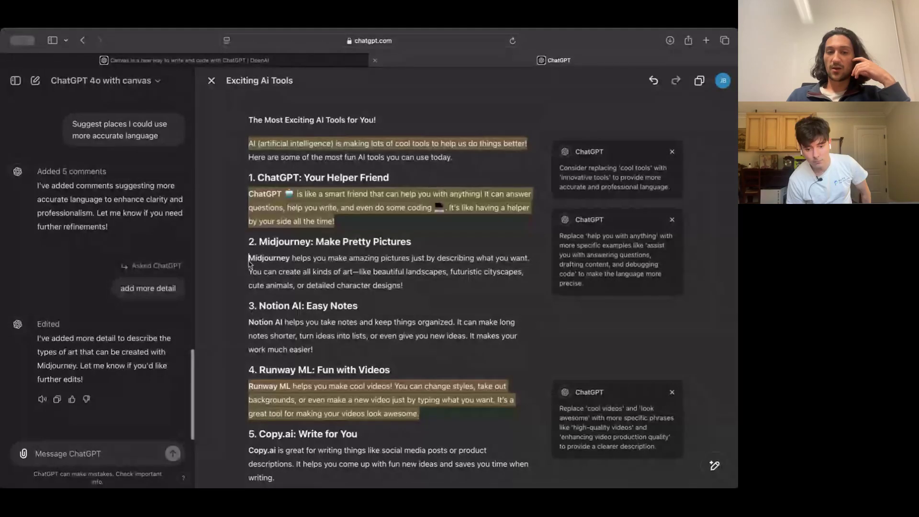
pyautogui.moveTo(248, 262); pyautogui.dragTo(383, 287)
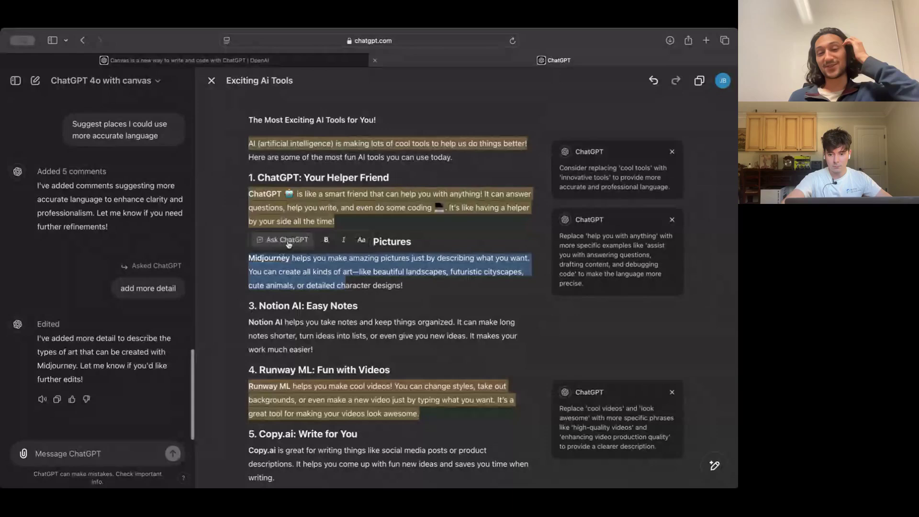
pyautogui.click(382, 286)
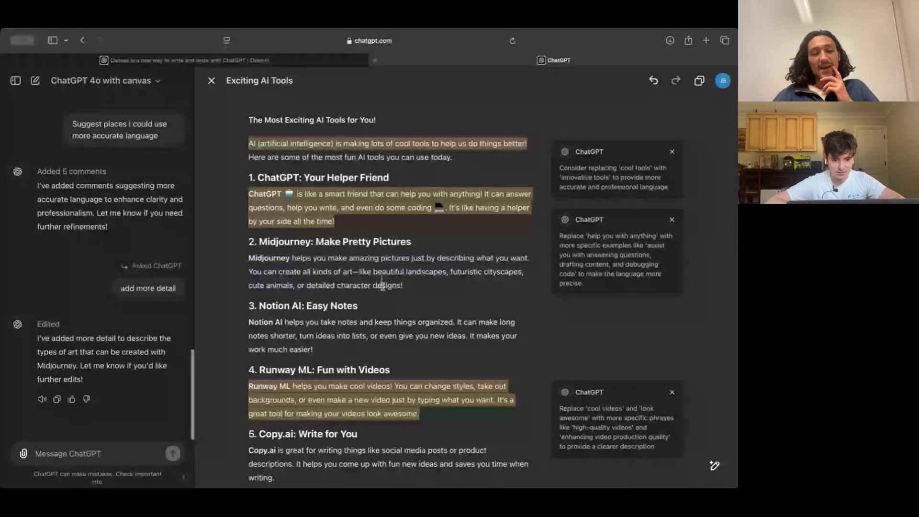
pyautogui.scroll(-1, 383, 286)
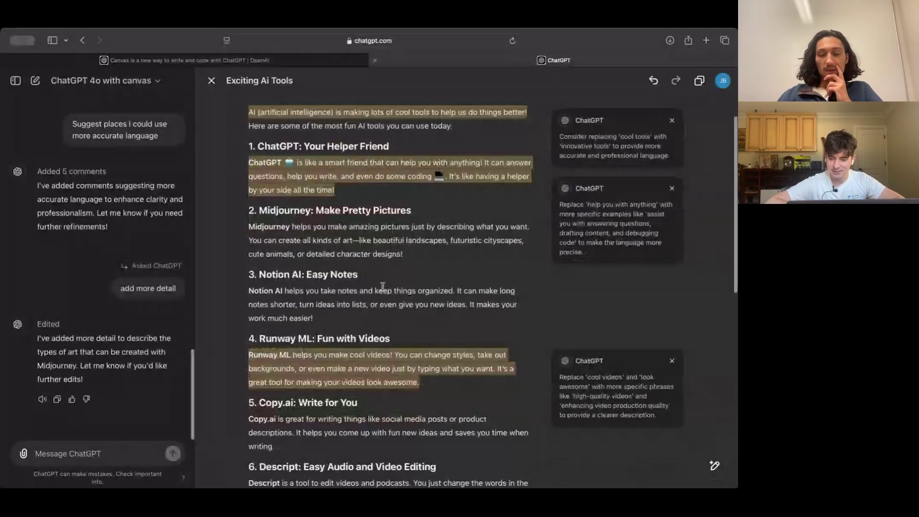
pyautogui.scroll(-7, 382, 286)
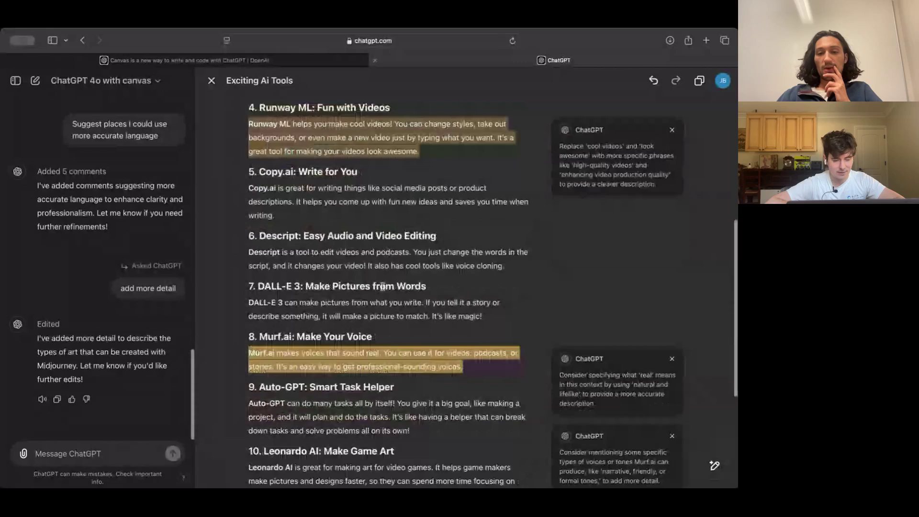
pyautogui.scroll(8, 383, 286)
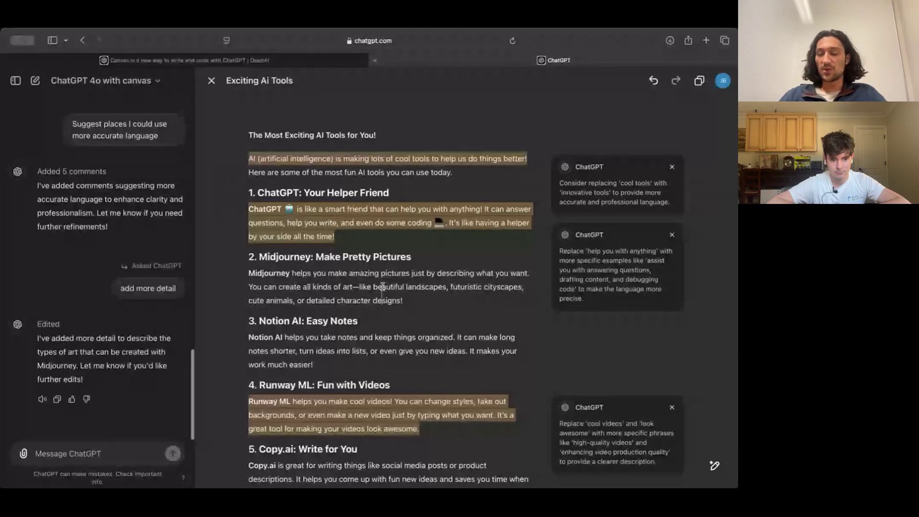
pyautogui.scroll(-5, 383, 286)
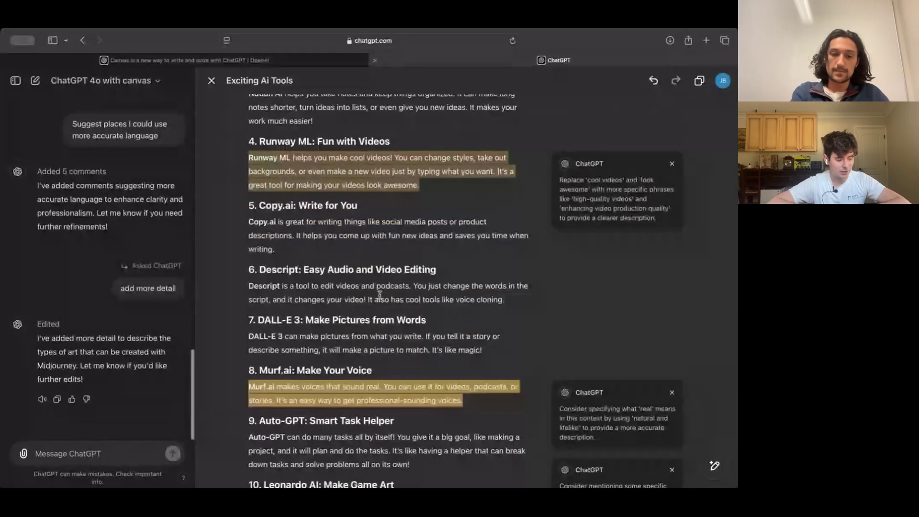